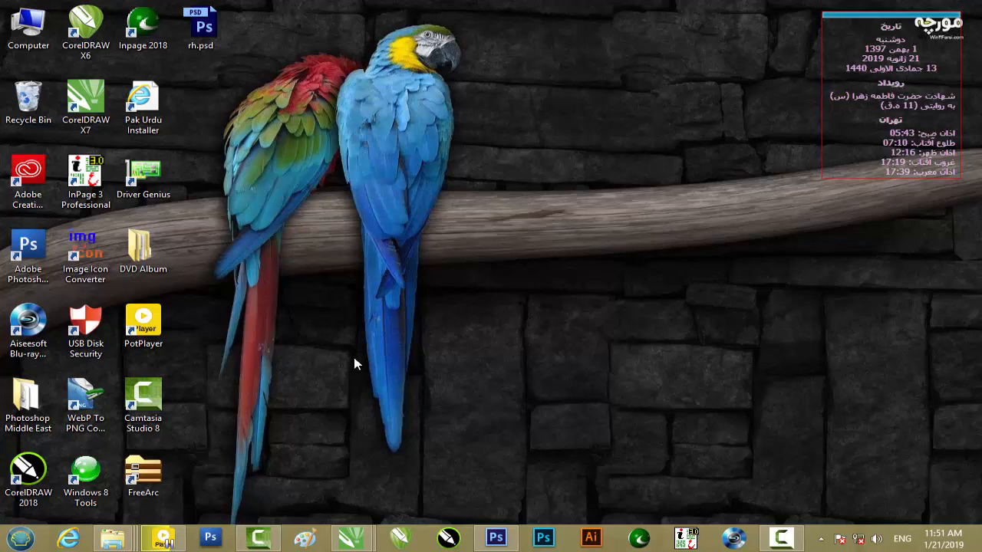
Step: Switch to the Untitled-1 drawing in CorelDRAW, select the FONTS text and check which font it uses
mouse_move(351, 539)
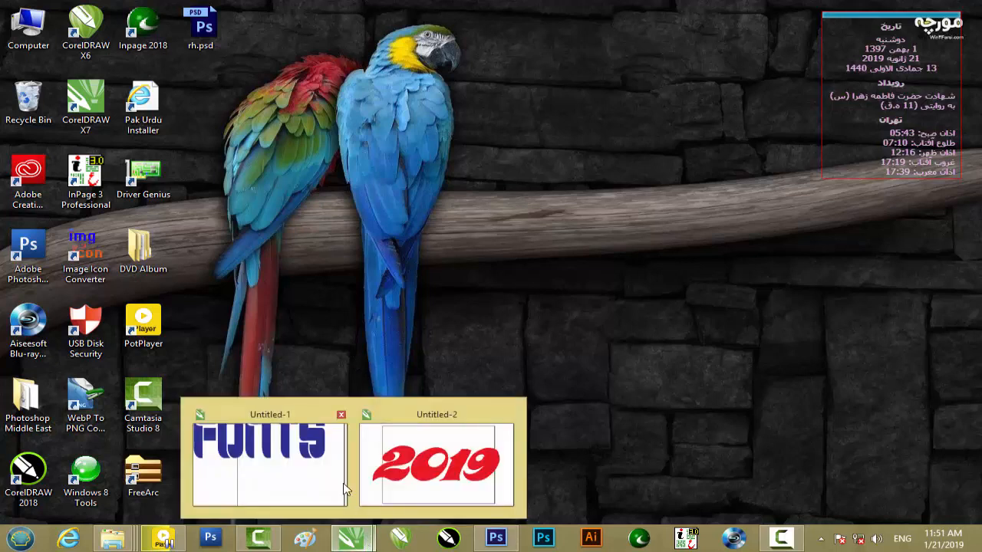
left_click(287, 469)
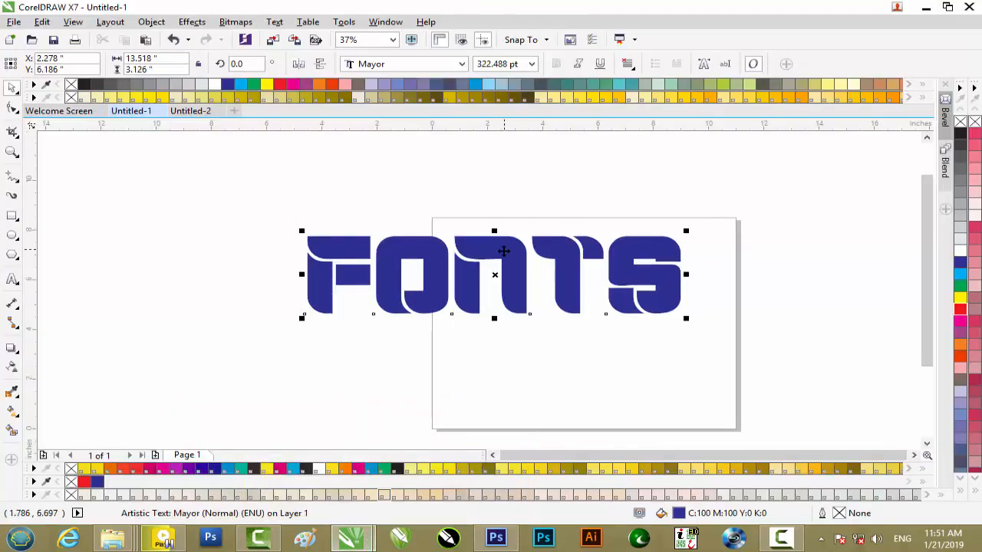
left_click(754, 267)
left_click(418, 255)
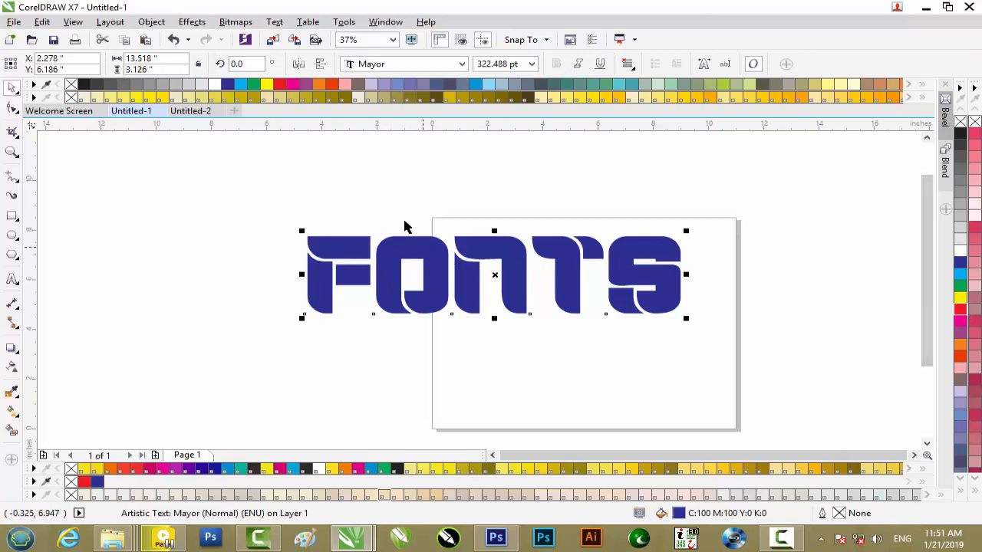
left_click(384, 207)
left_click(389, 247)
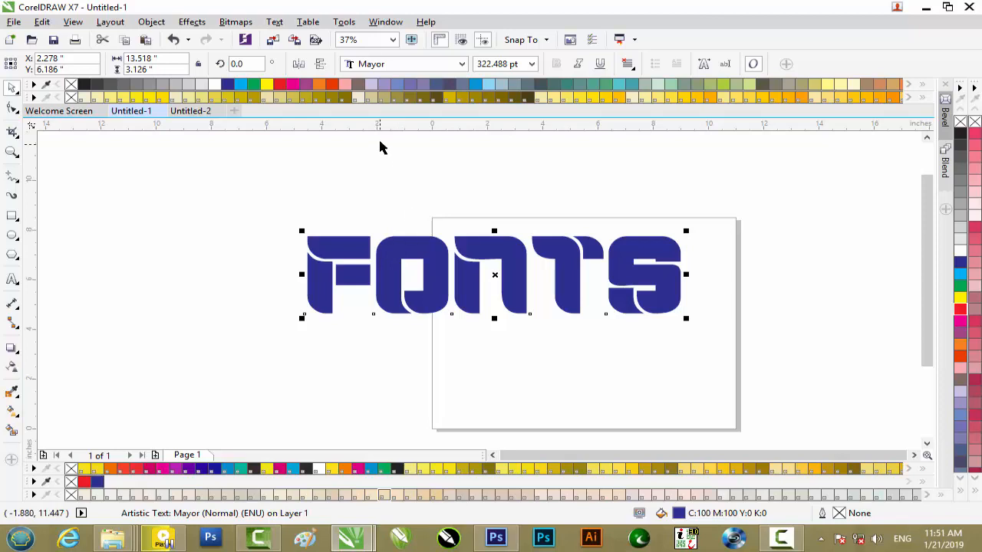
left_click(403, 67)
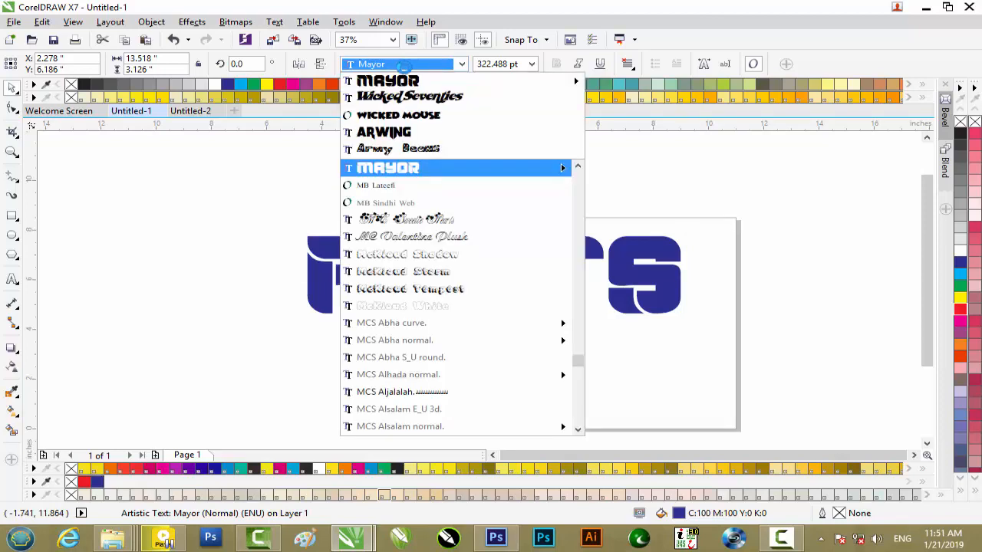
key("Escape")
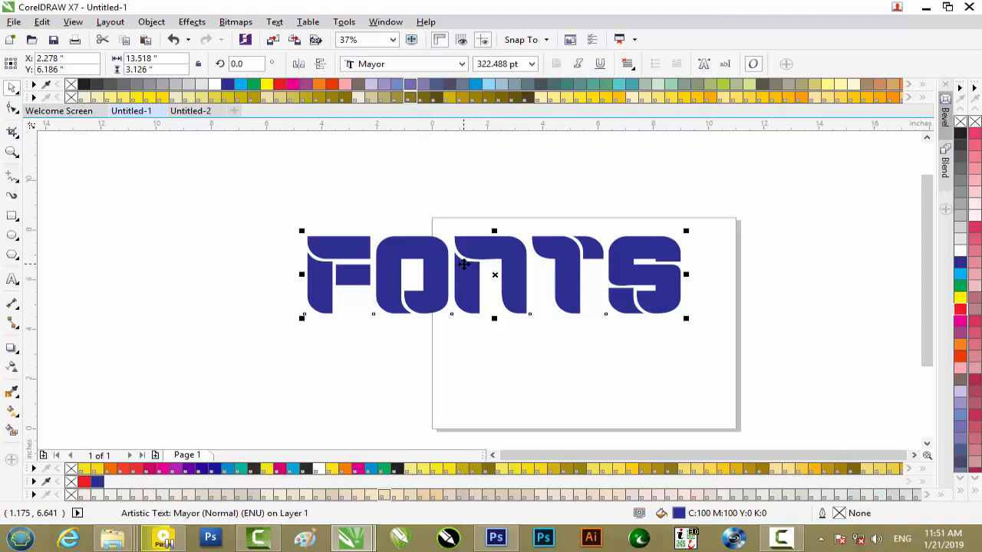
Step: Export the FONTS text as rh.psd on the desktop, replacing the existing file, in 700 dpi CMYK with a transparent background
key("ctrl+e")
left_click(400, 284)
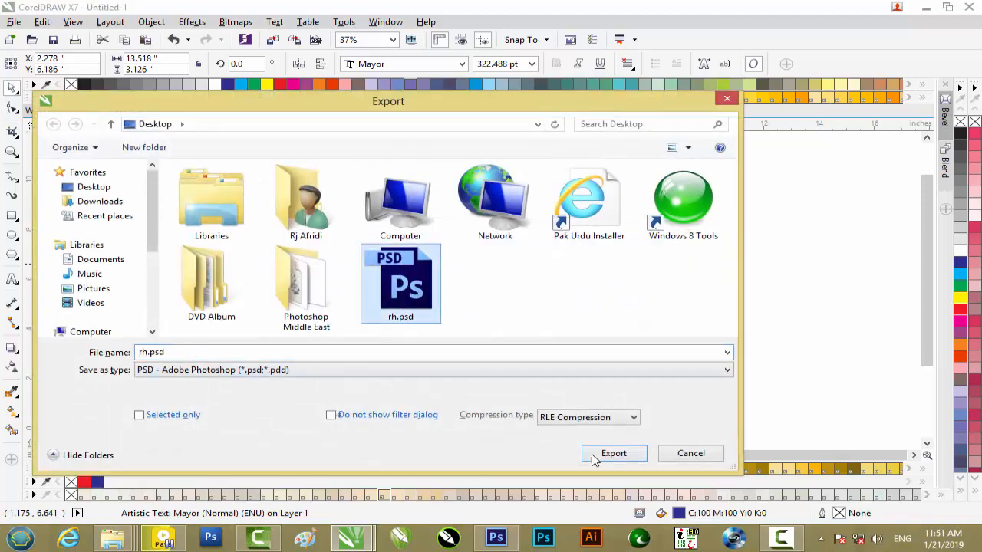
left_click(613, 458)
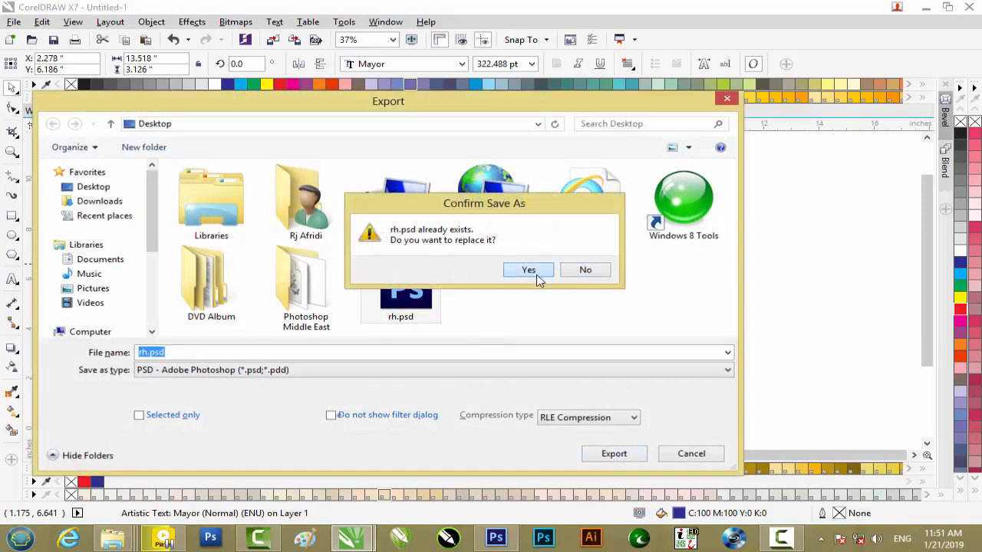
left_click(528, 272)
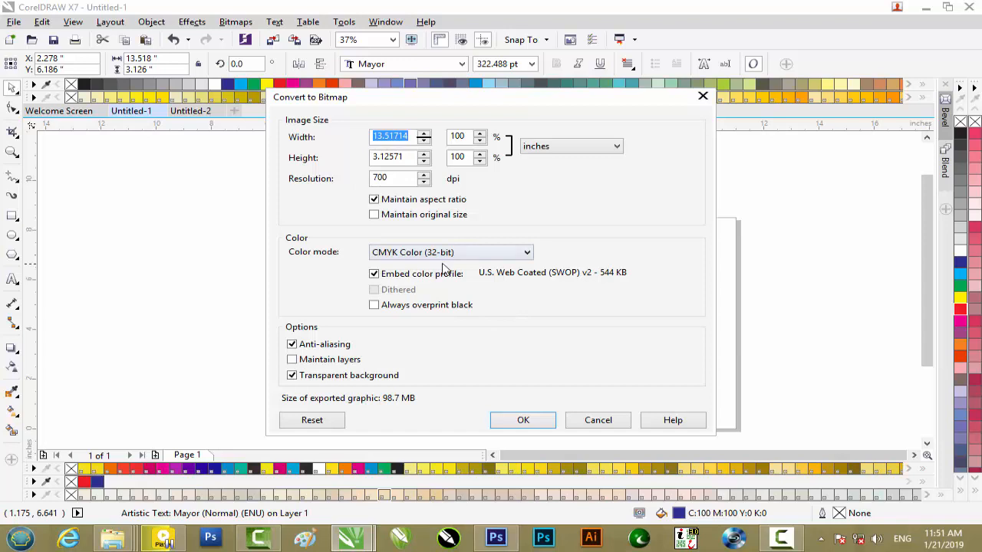
left_click(523, 421)
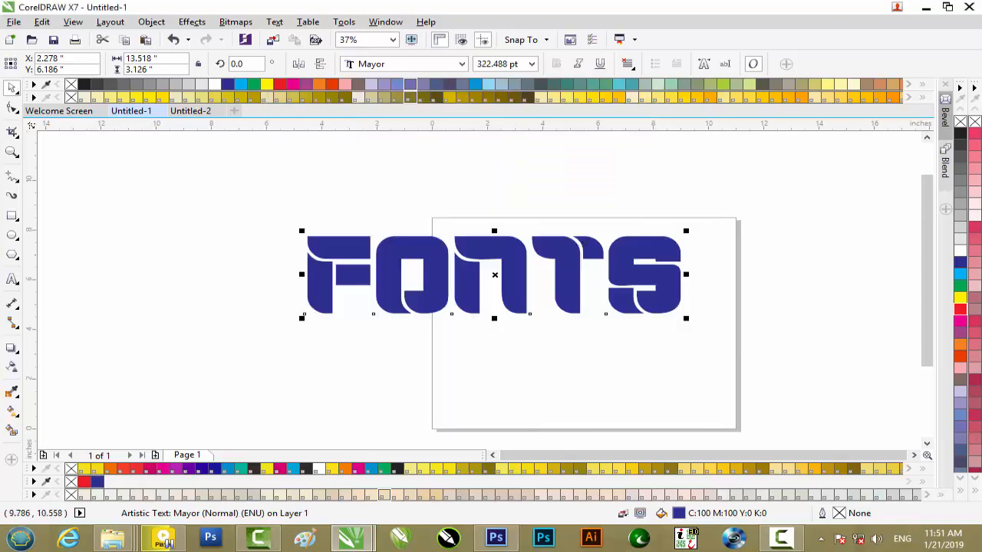
Step: Open rh.psd in Photoshop and bring up the layer style settings for Layer 1
left_click(926, 9)
left_click_drag(203, 30, 425, 306)
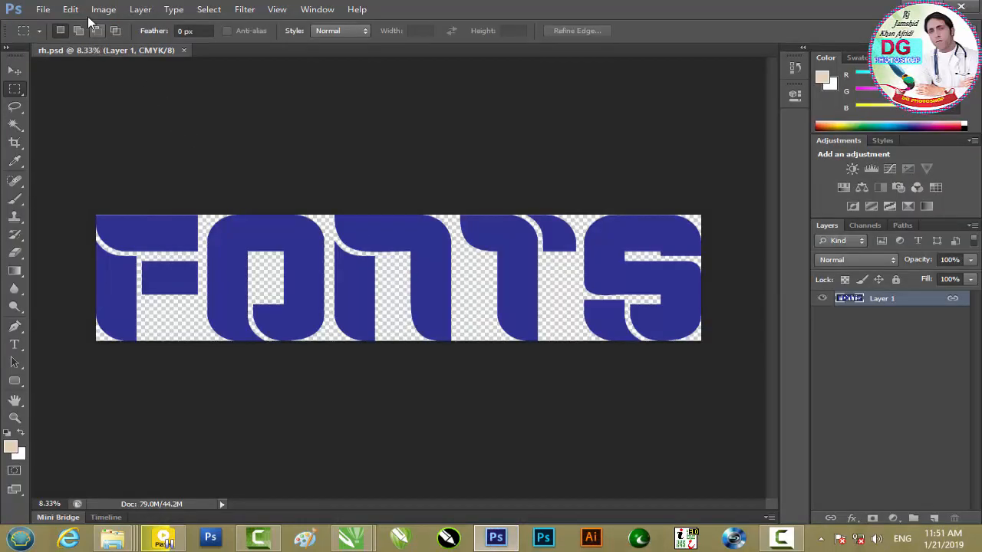
left_click(136, 9)
mouse_move(173, 89)
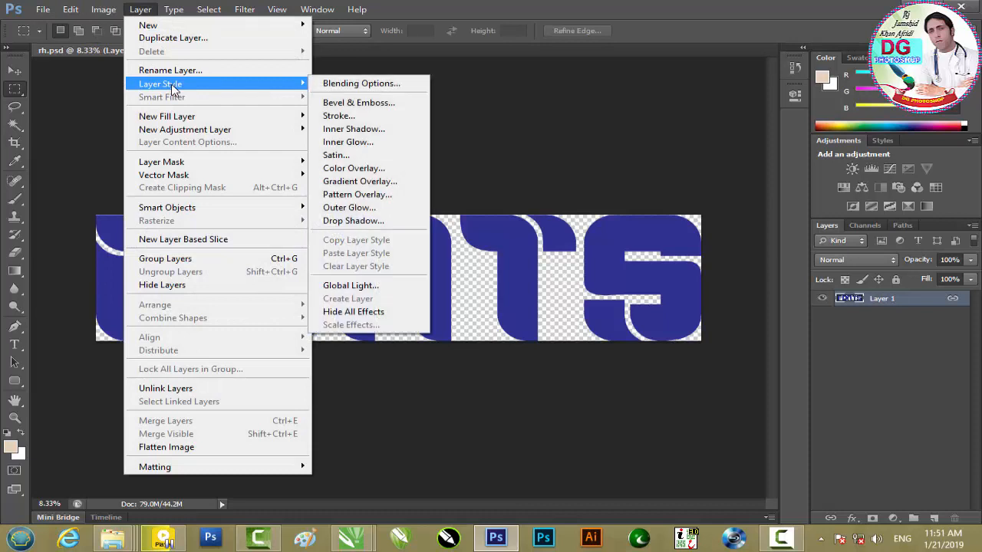
double_click(924, 298)
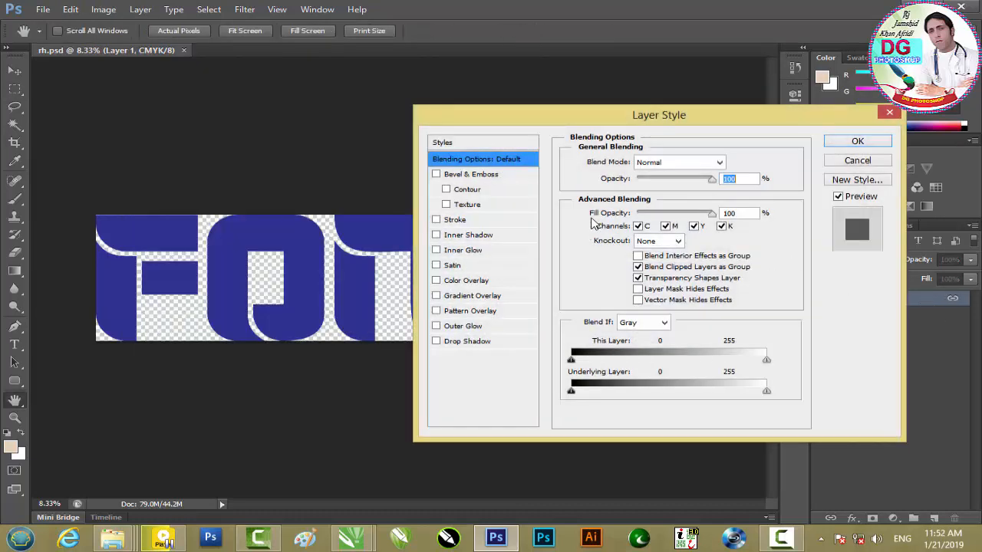
left_click_drag(620, 118, 525, 121)
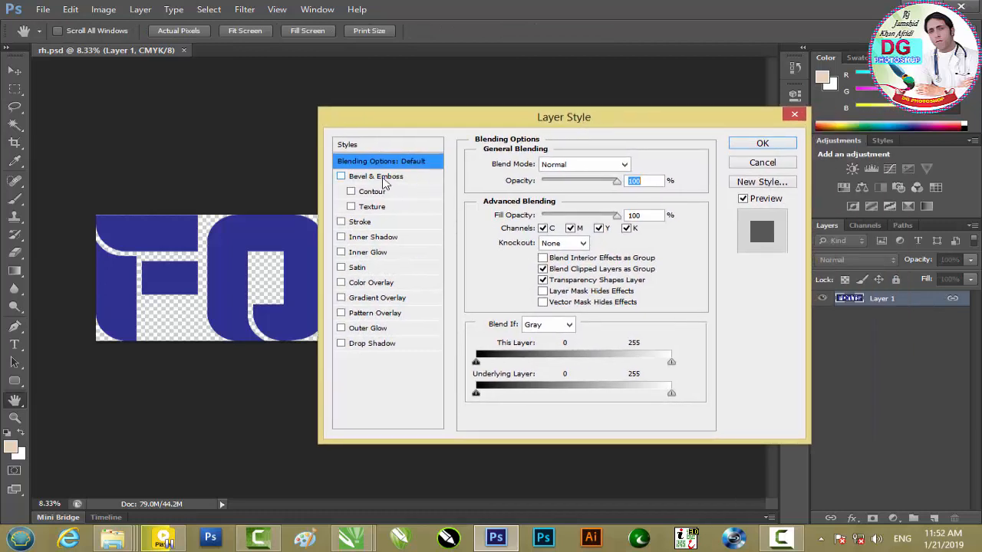
Step: Enable Bevel & Emboss with depth 600%, direction Down, size 24 px and soften 1 px
left_click(382, 177)
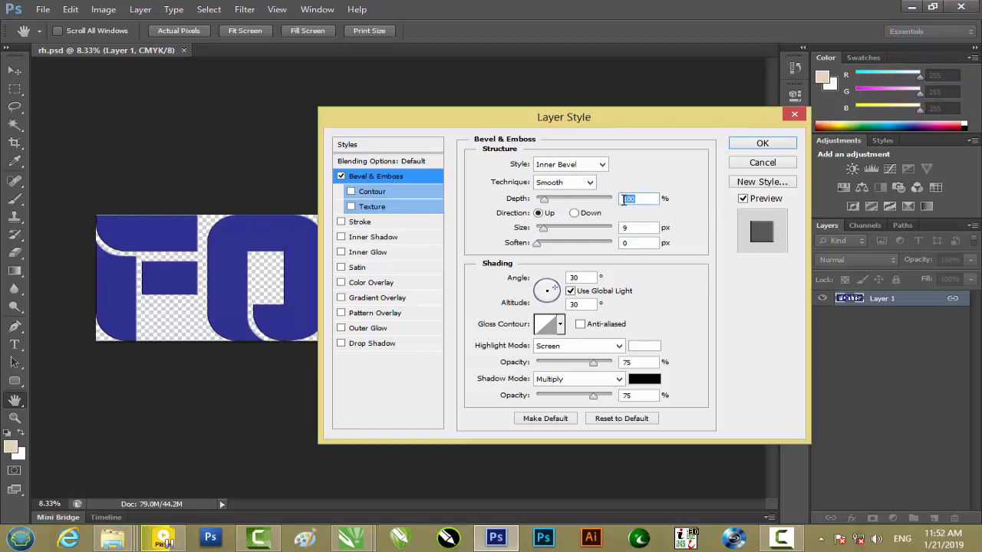
type("600")
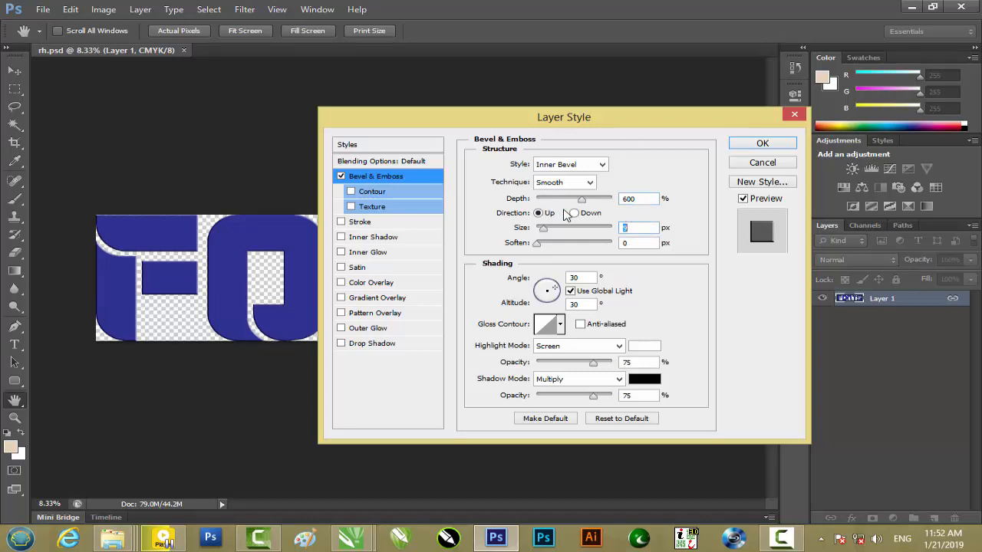
left_click(584, 217)
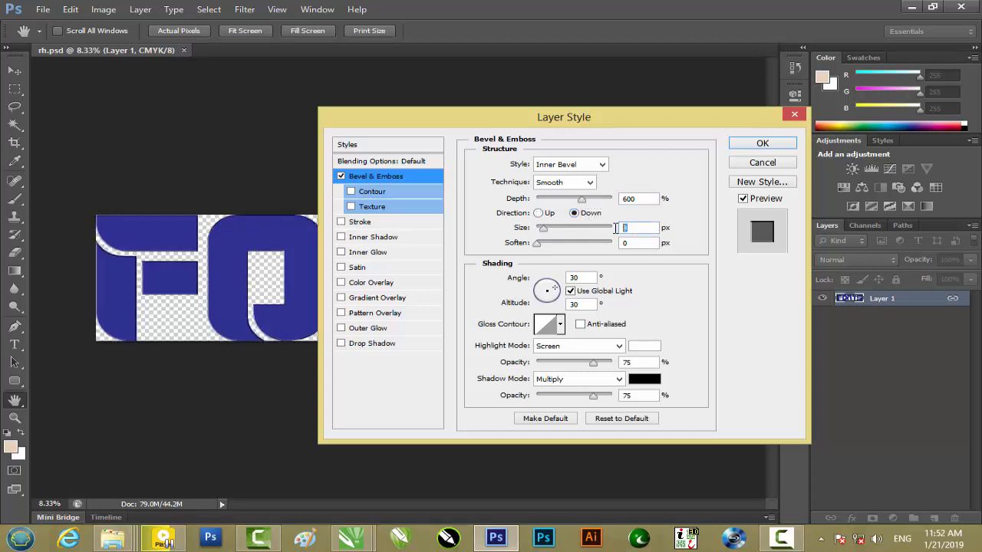
type("24")
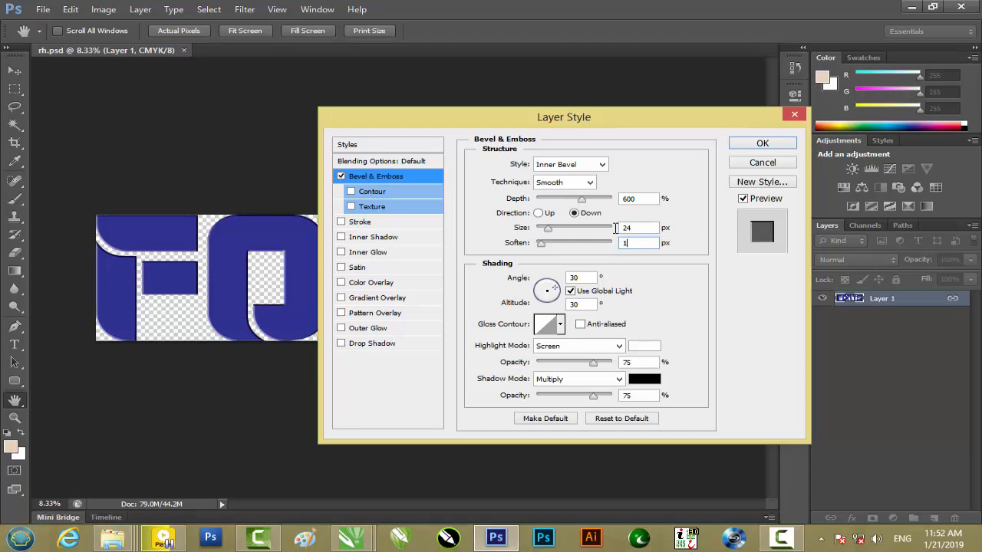
Step: Try the Chisel Hard bevel technique and set the technique back to Smooth
left_click_drag(527, 128, 607, 131)
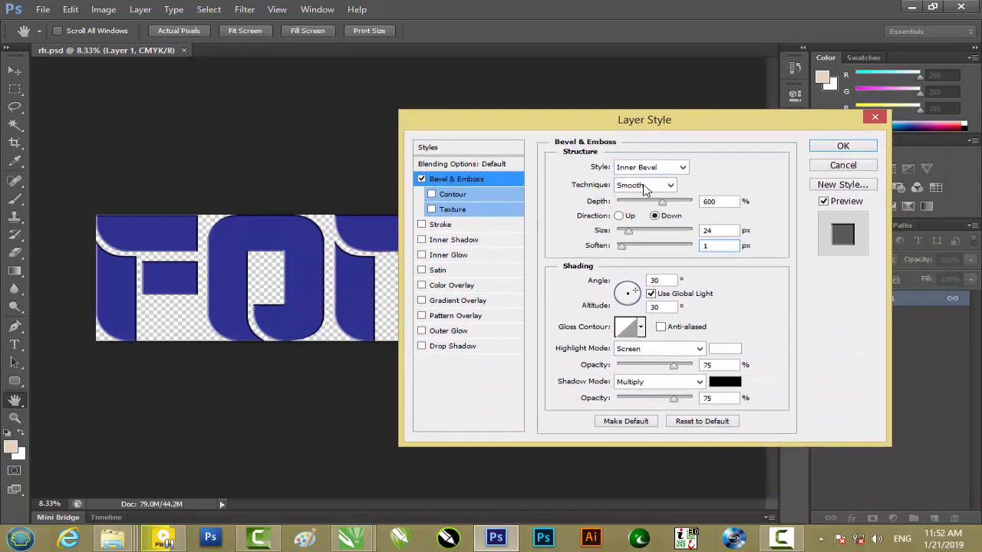
left_click(644, 186)
left_click(643, 211)
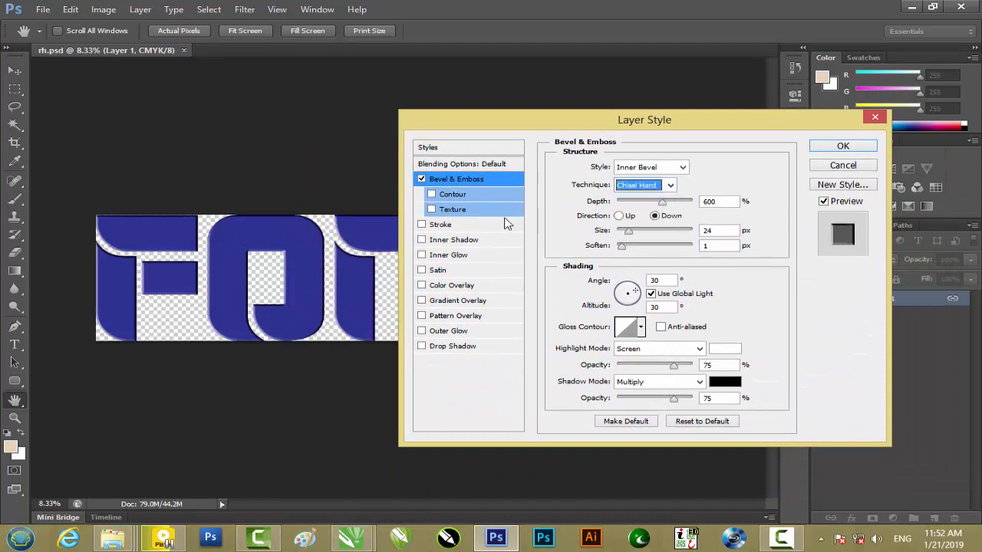
left_click(652, 188)
left_click(637, 218)
left_click(637, 188)
left_click(649, 208)
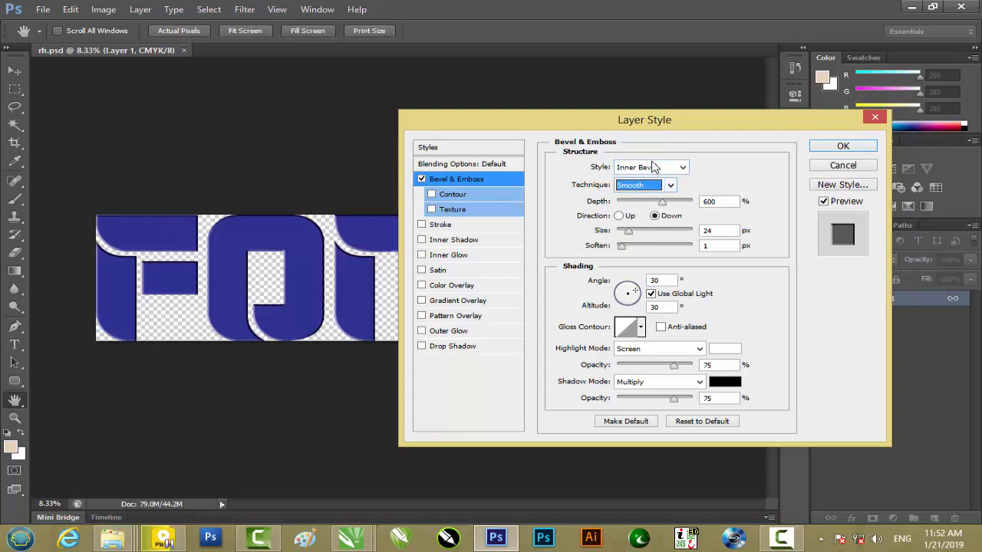
Step: Try the Emboss, Pillow Emboss and Stroke Emboss bevel styles, and set the style back to Inner Bevel
left_click(652, 167)
left_click(641, 203)
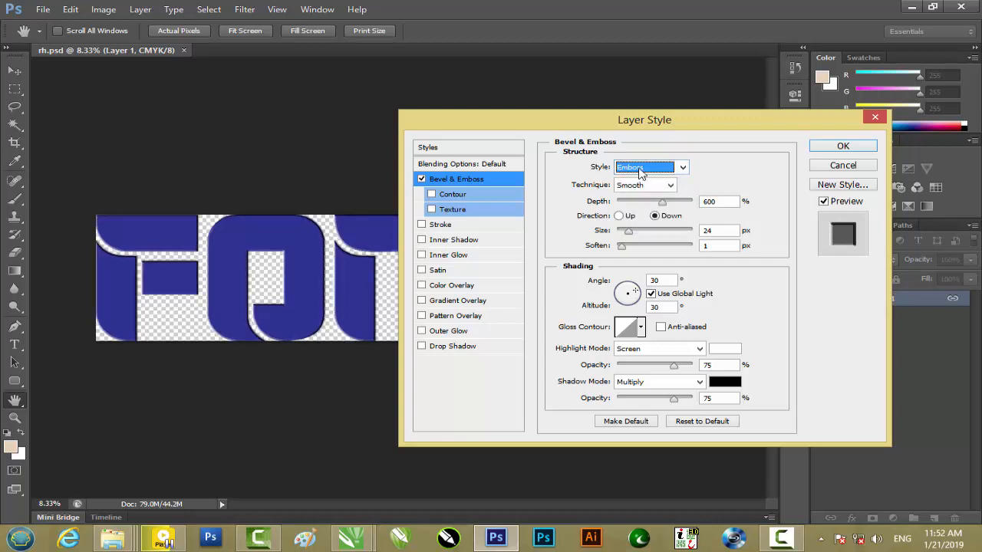
left_click(642, 169)
left_click(641, 215)
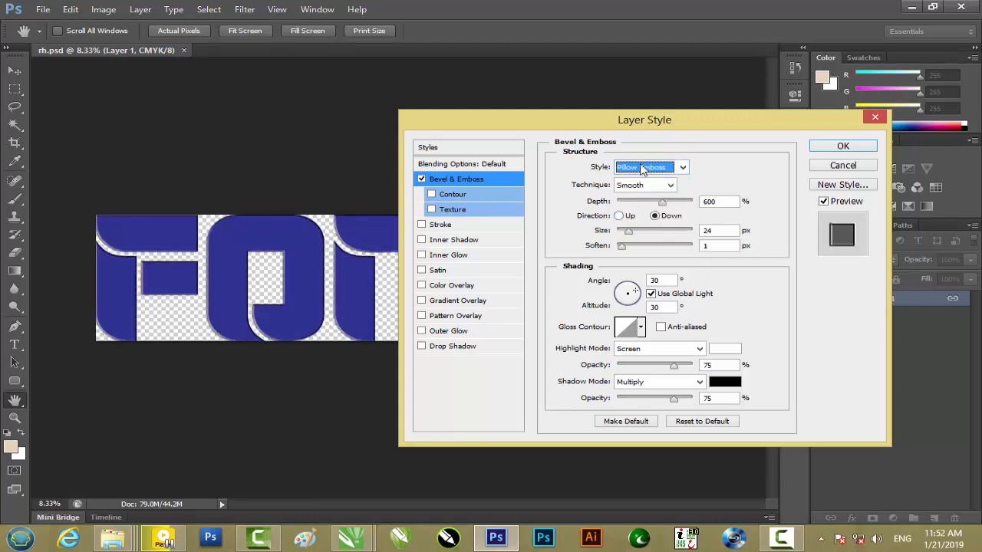
left_click(644, 167)
left_click(640, 225)
left_click(644, 168)
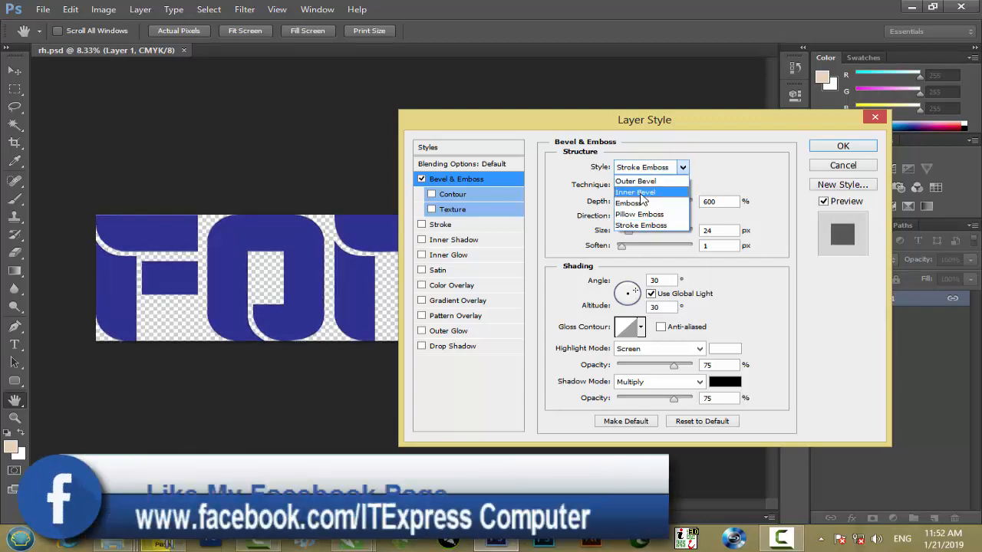
left_click(641, 193)
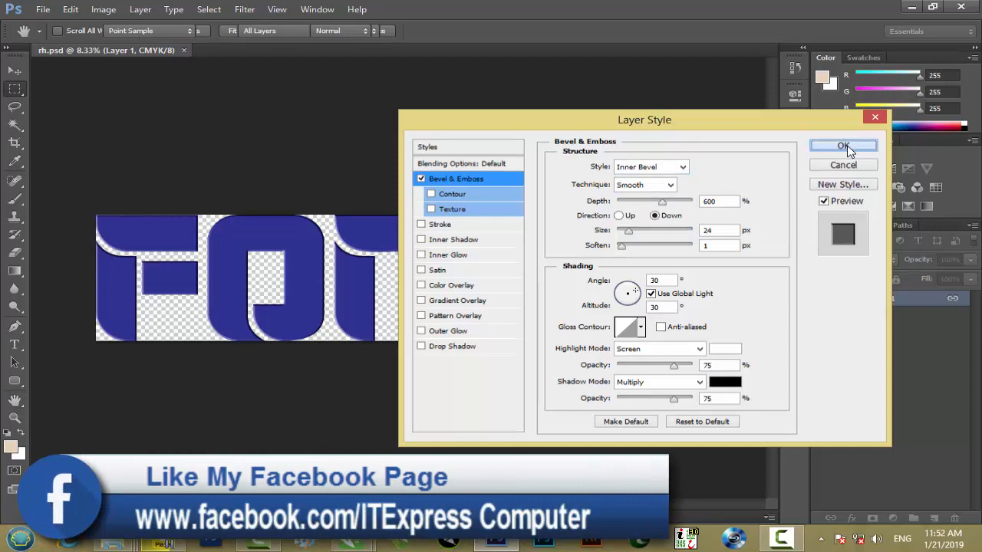
Step: Apply the bevel to Layer 1 and split its effects into separate layers
left_click(844, 146)
right_click(903, 326)
left_click(886, 285)
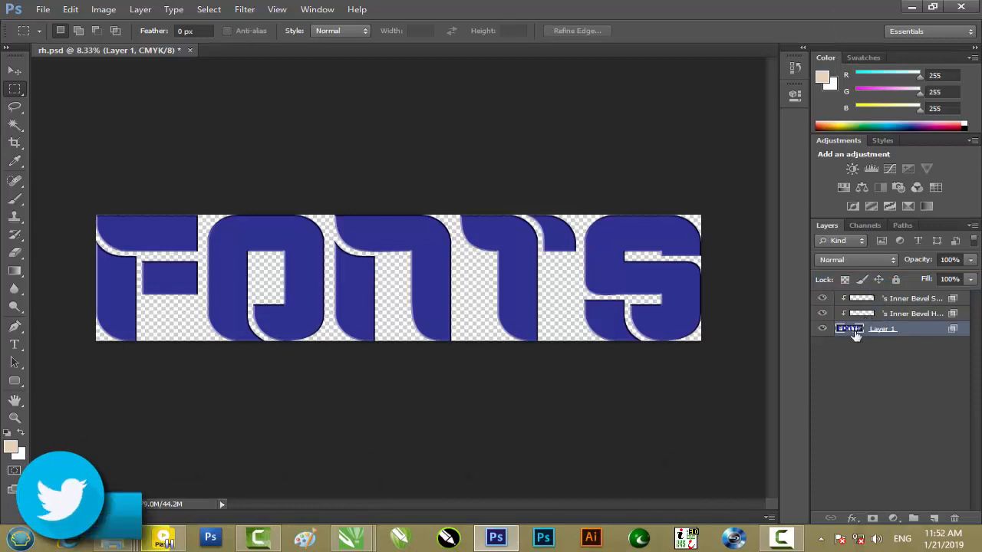
Step: Delete Layer 1, keeping only the bevel highlight and shadow layers, and save rh.psd
left_click(823, 329)
left_click(823, 329)
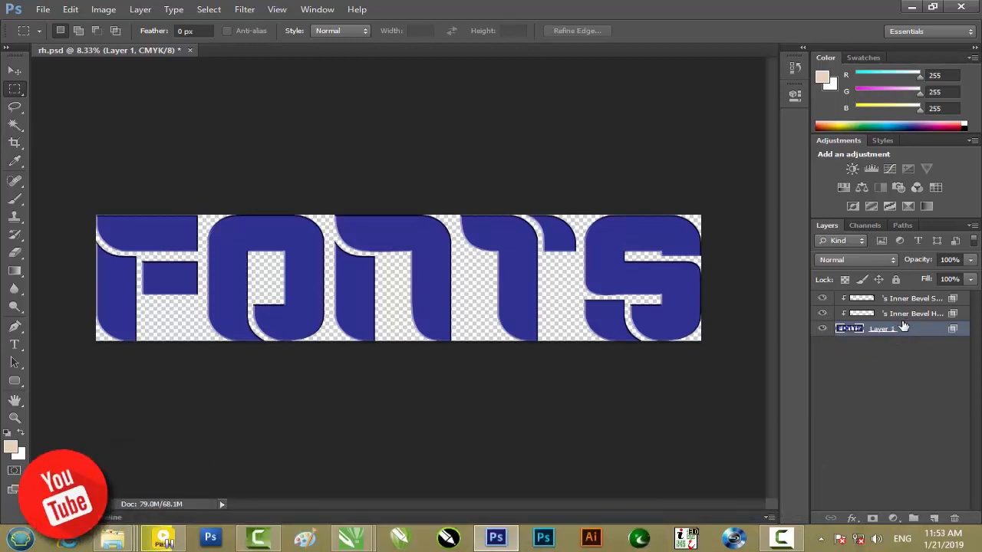
key("Delete")
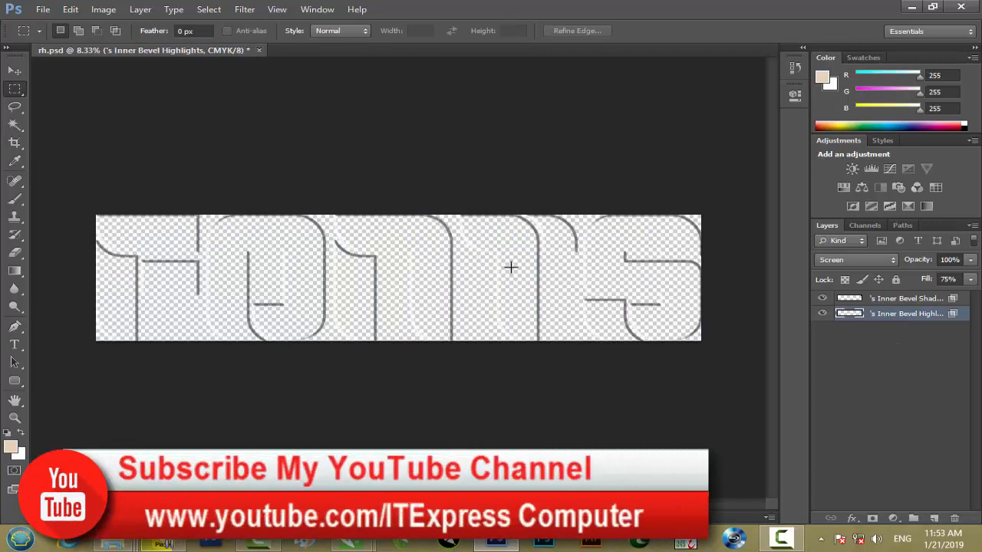
key("ctrl+s")
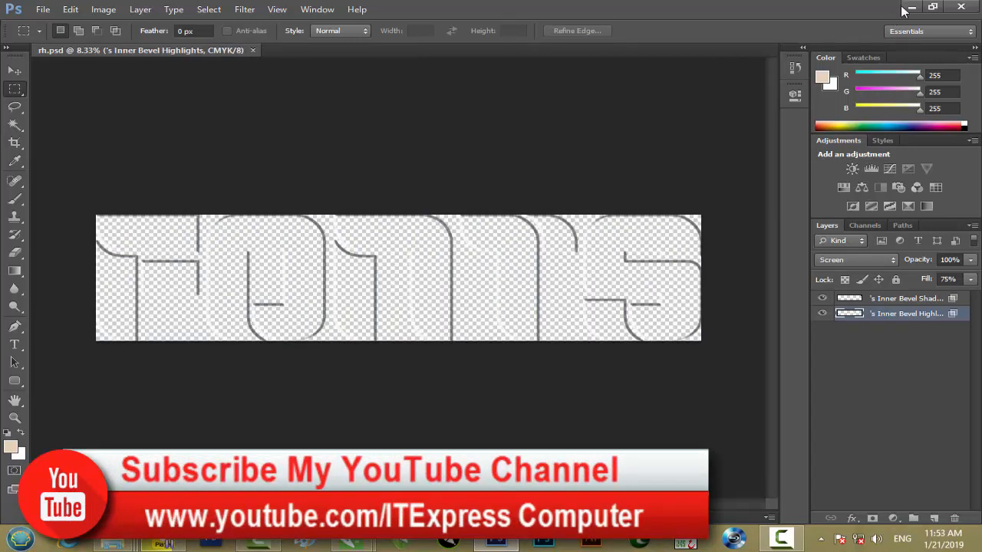
Step: Return to CorelDRAW and import the edited rh.psd into the drawing below the FONTS text
left_click(911, 7)
left_click_drag(201, 34, 350, 414)
left_click_drag(387, 384, 489, 321)
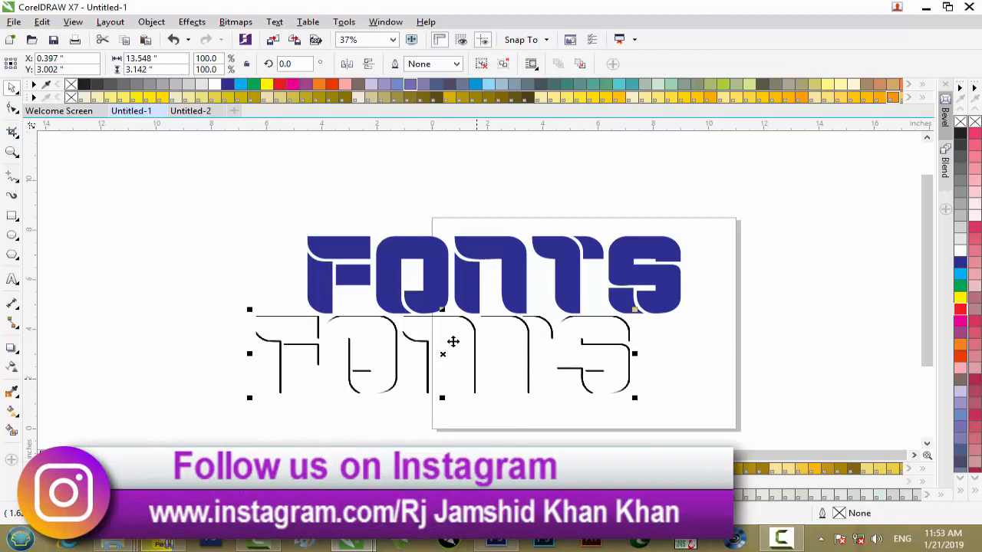
Step: Align the centers of the imported bevel image and the FONTS text horizontally and vertically
left_click(421, 255, "shift")
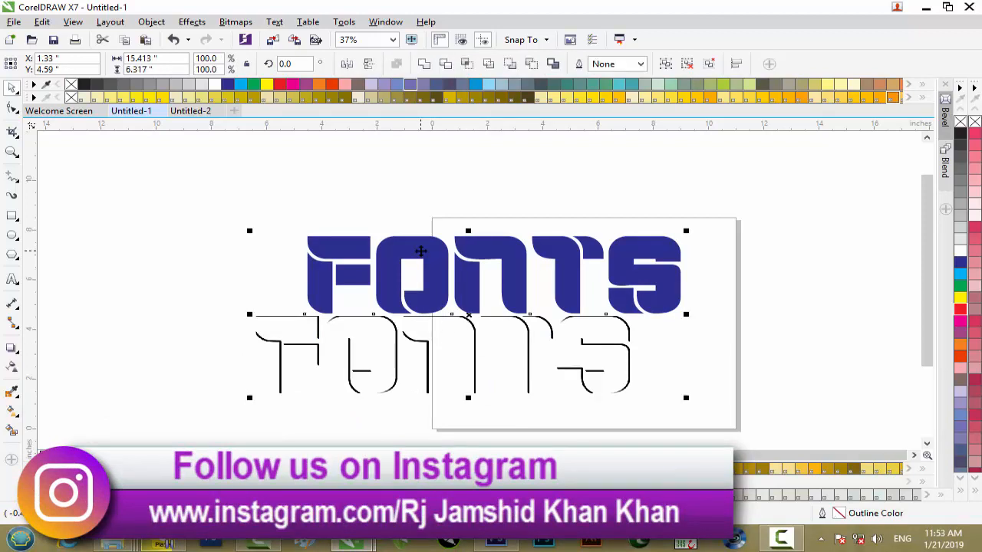
key("c")
key("e")
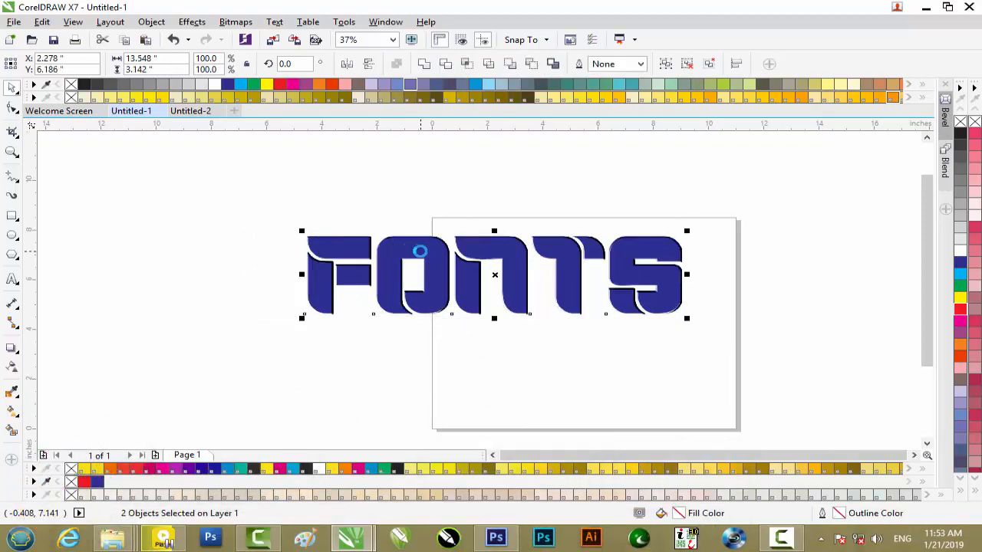
Step: PowerClip the bevel image inside the FONTS text and deselect the result
scroll(426, 250, "up", 4)
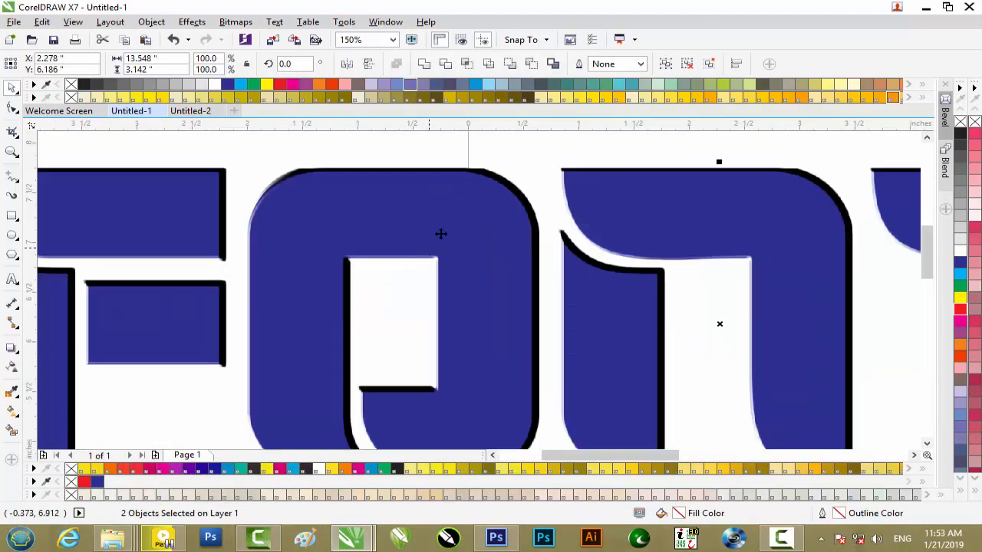
right_click(449, 202)
left_click(460, 209)
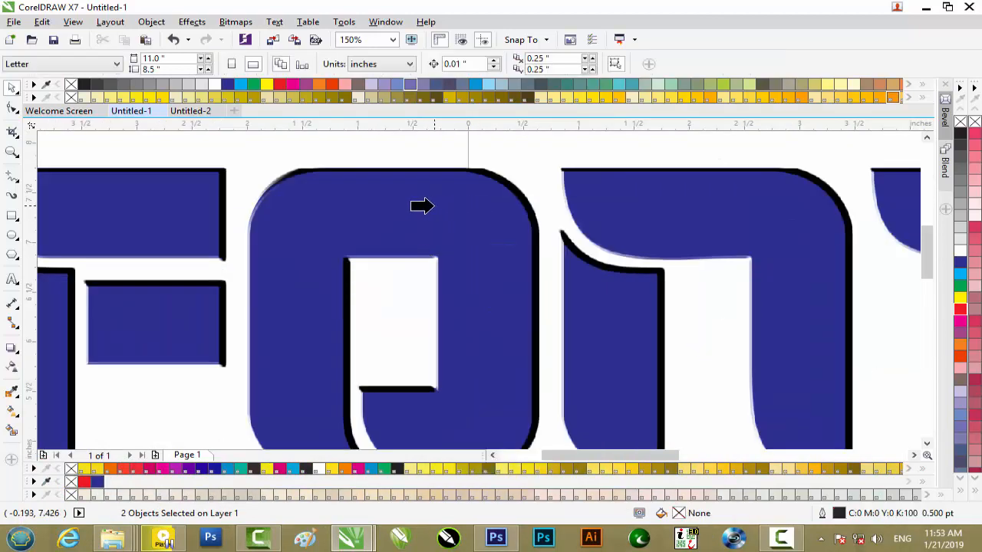
left_click(434, 208)
left_click(545, 293)
scroll(489, 274, "down", 4)
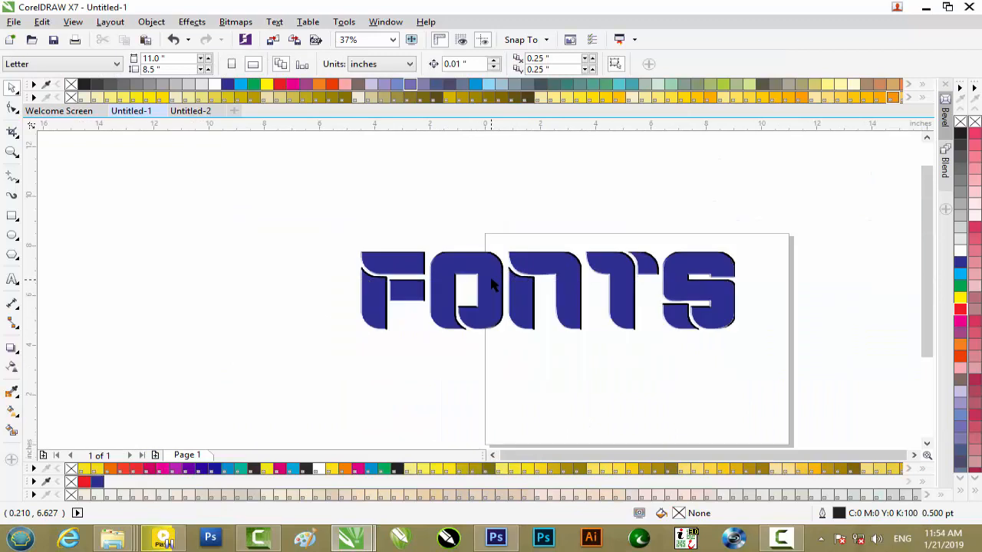
Step: Select the bevel group of two objects and PowerClip it inside the FONTS text
key("ctrl+g")
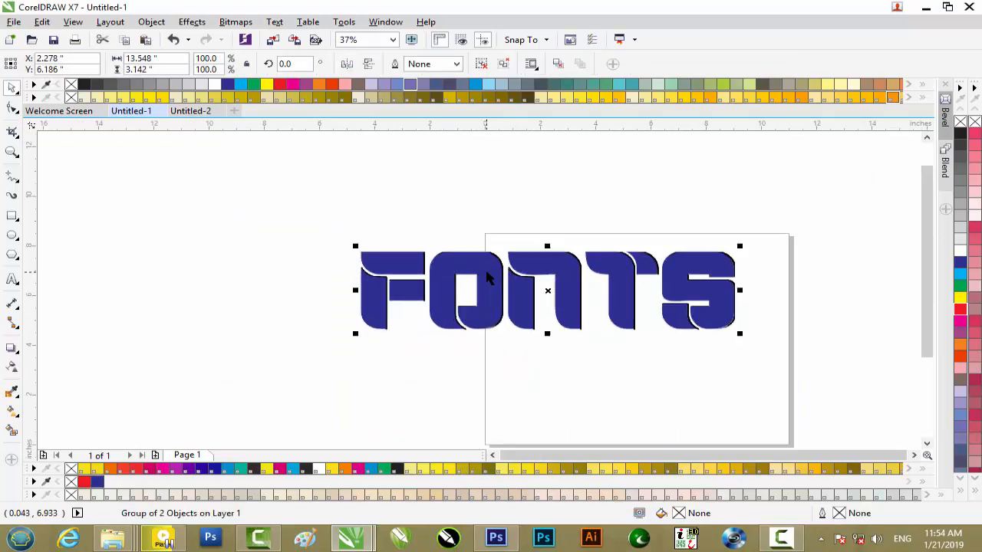
scroll(487, 272, "up", 4)
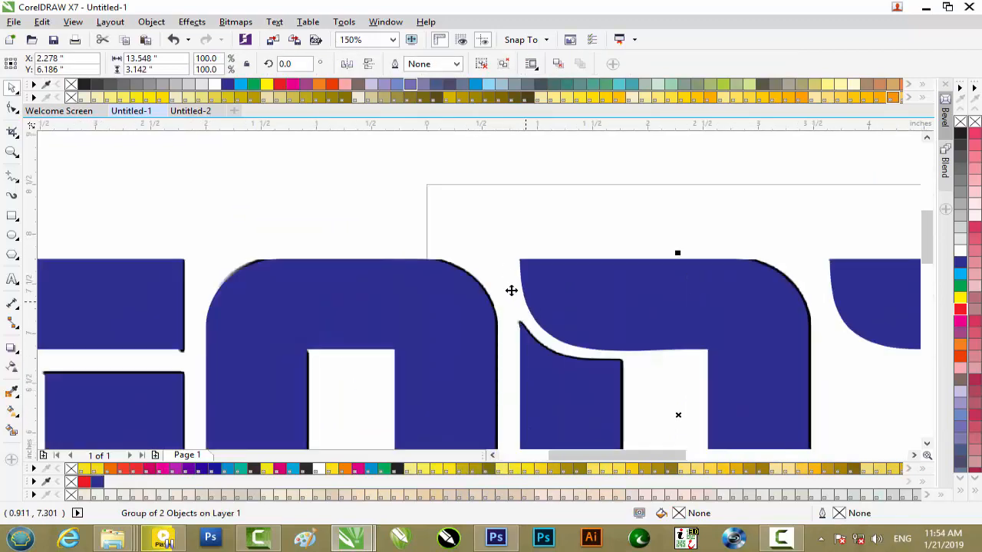
right_click(477, 275)
left_click(539, 174)
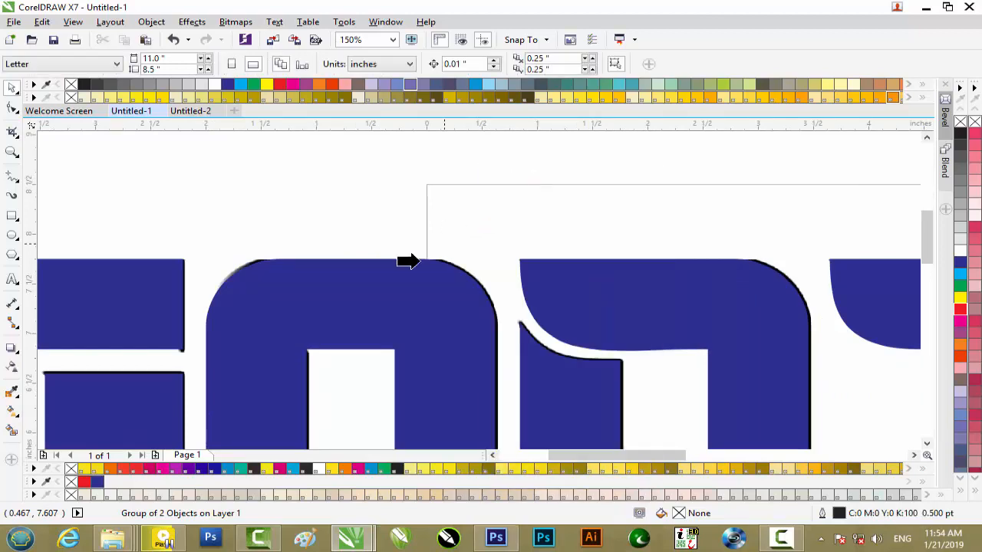
left_click(398, 295)
Step: Change the fill of the PowerClipped FONTS text to red and deselect it
scroll(402, 287, "down", 2)
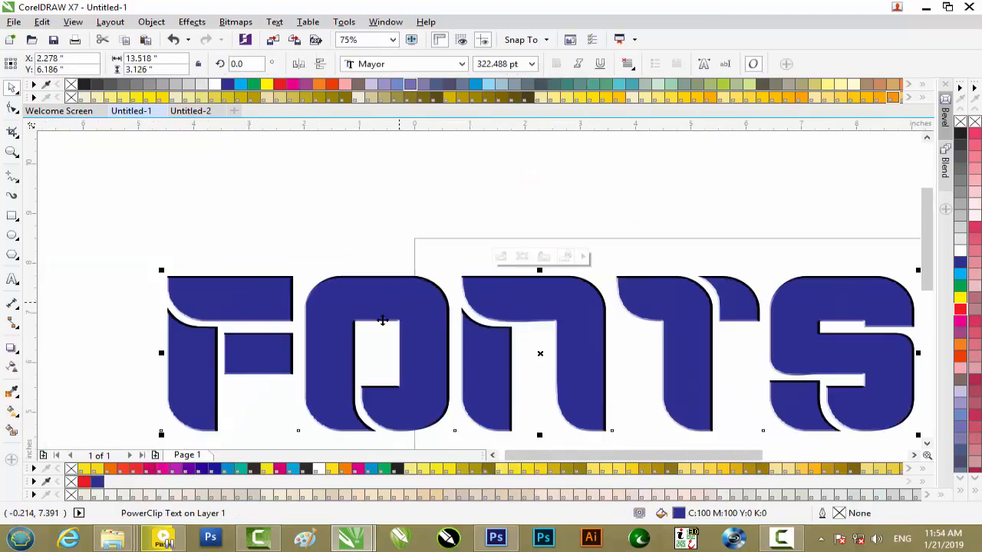
scroll(361, 333, "up", 2)
scroll(360, 330, "down", 2)
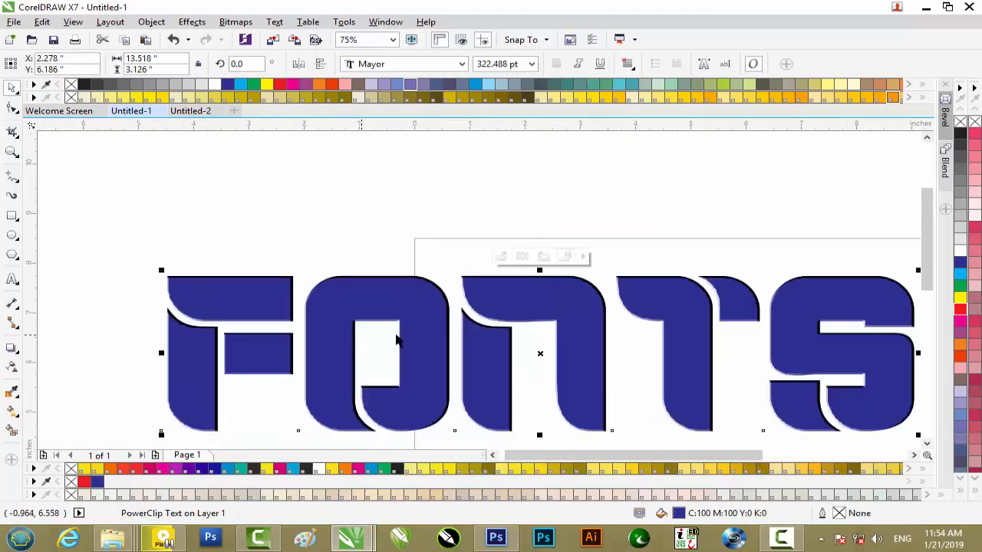
left_click(961, 311)
left_click(745, 211)
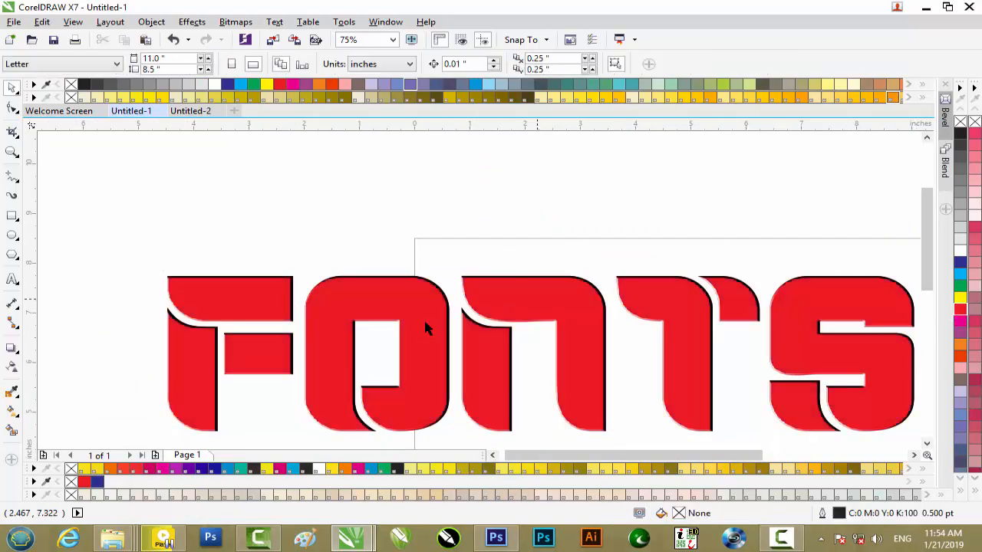
Step: Examine the bevel highlights and shadows along the edges of the red FONTS letters up close
scroll(421, 327, "up", 4)
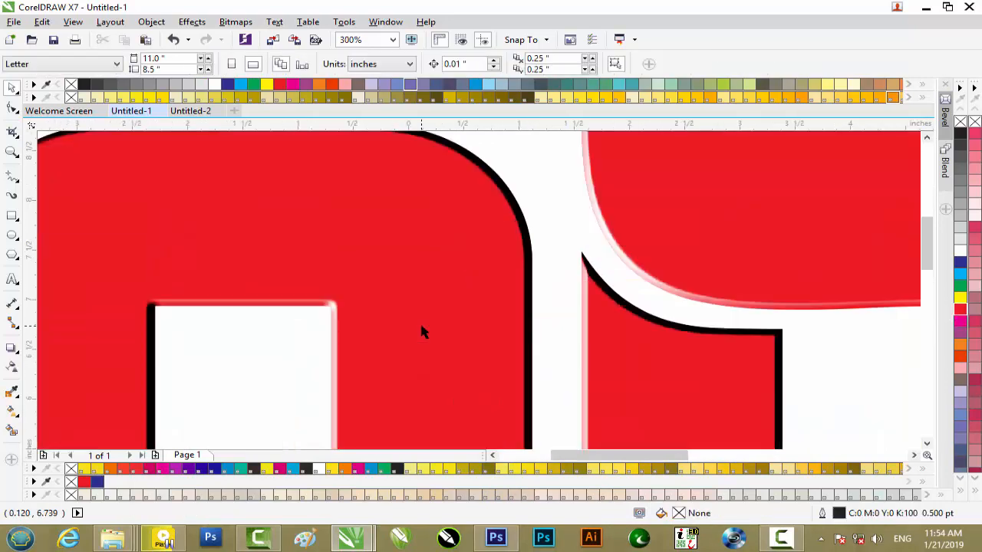
scroll(421, 327, "down", 2)
scroll(421, 331, "down", 1)
scroll(421, 331, "down", 1)
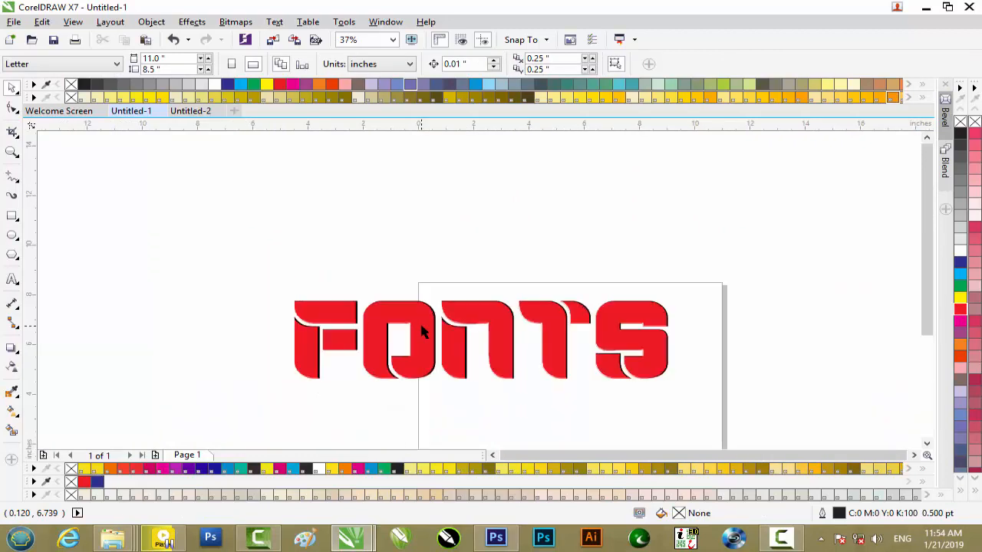
left_click_drag(212, 241, 701, 401)
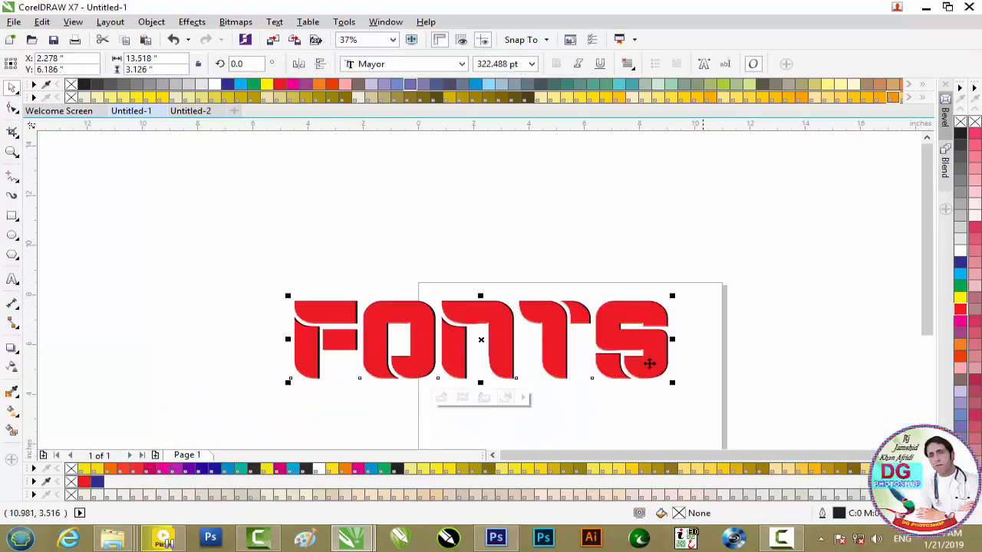
scroll(651, 358, "up", 2)
scroll(635, 357, "up", 2)
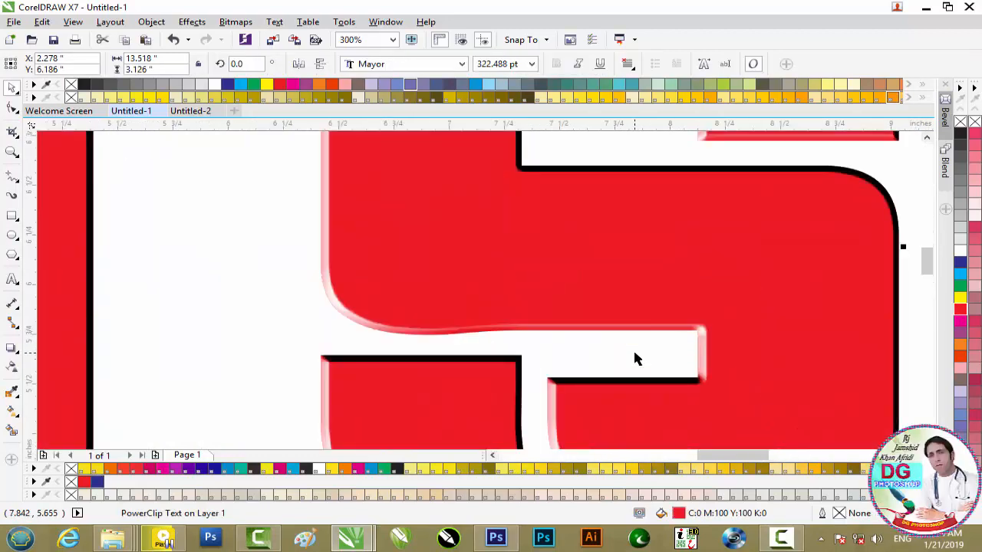
scroll(712, 349, "up", 3)
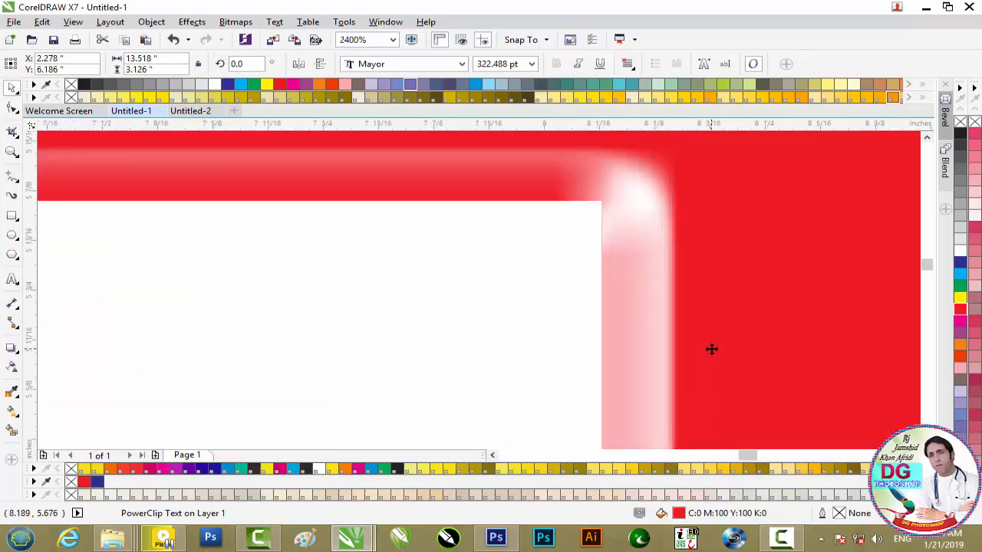
scroll(712, 349, "down", 3)
scroll(712, 349, "down", 1)
scroll(709, 346, "up", 4)
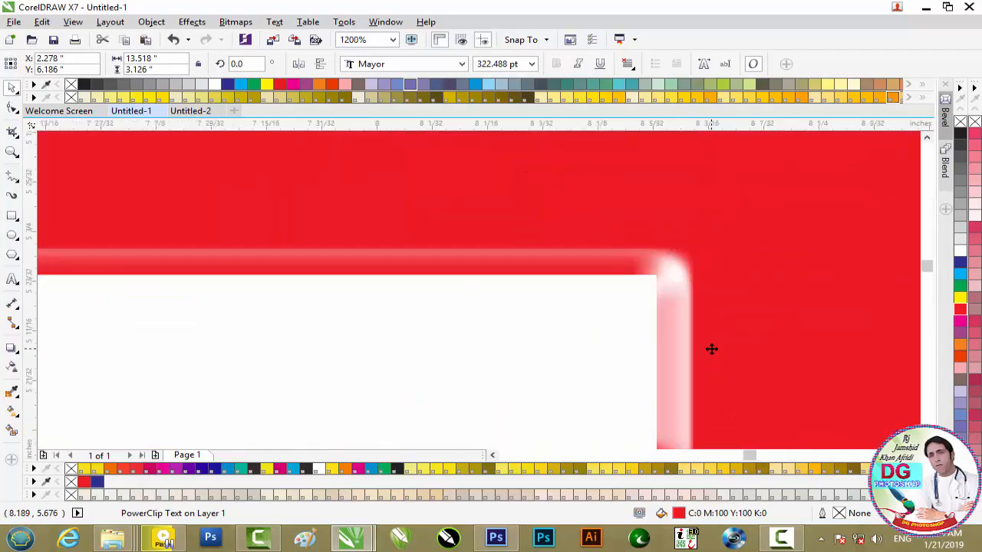
scroll(620, 274, "up", 2)
scroll(620, 274, "down", 1)
scroll(619, 274, "down", 6)
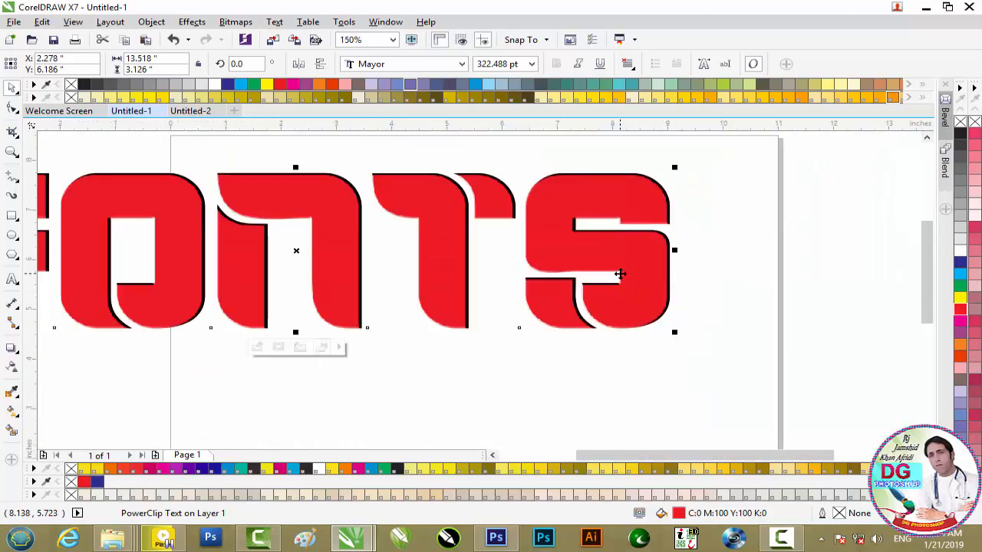
Step: Edit the PowerClip contents of the FONTS text, set the bevel group's transparency mode to Multiply, then finish editing and deselect
left_click(257, 348)
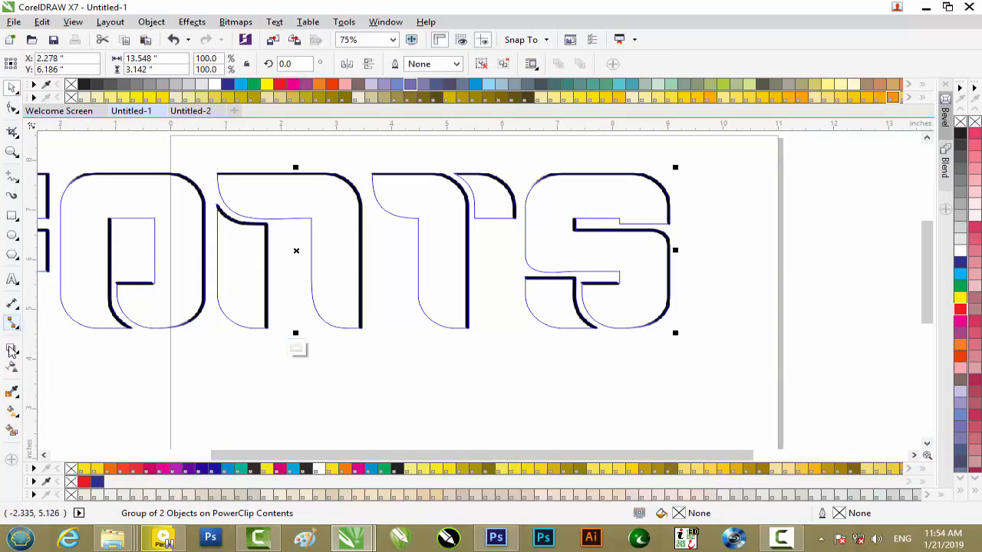
left_click(11, 348)
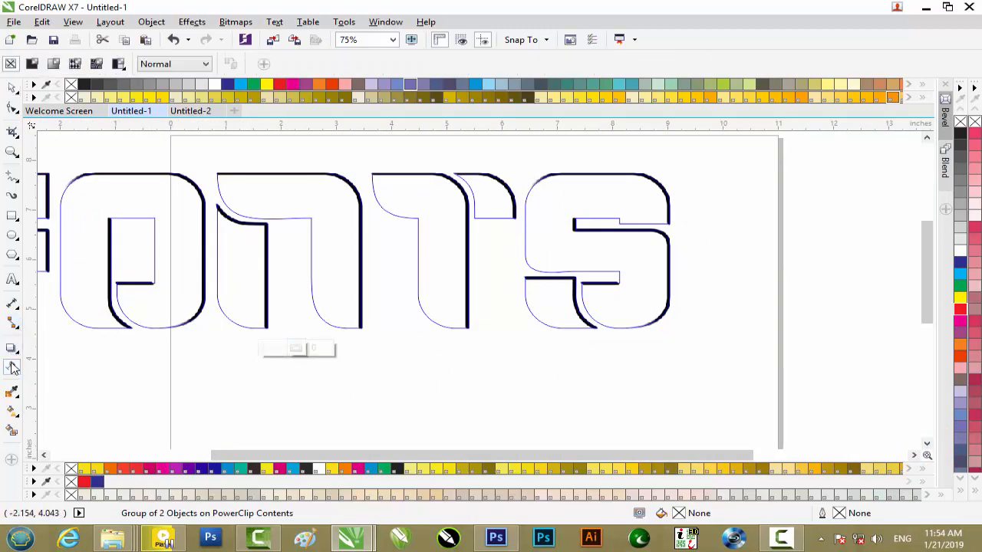
left_click(162, 65)
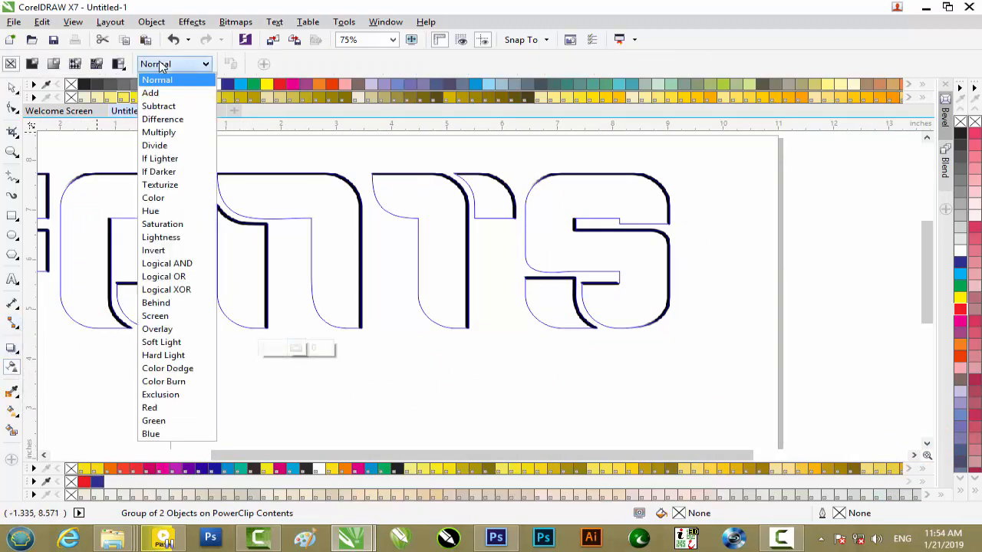
left_click(159, 132)
key("space")
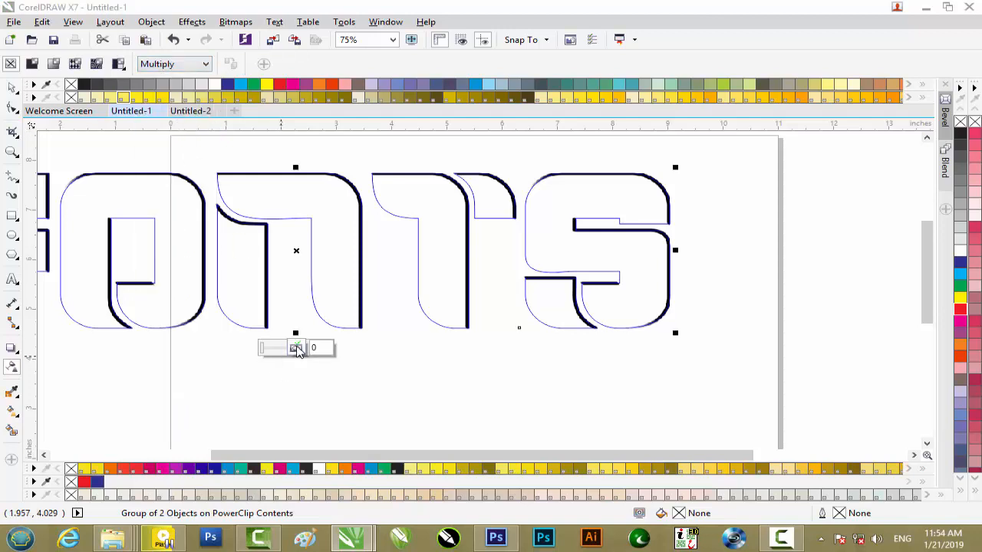
scroll(561, 317, "up", 5)
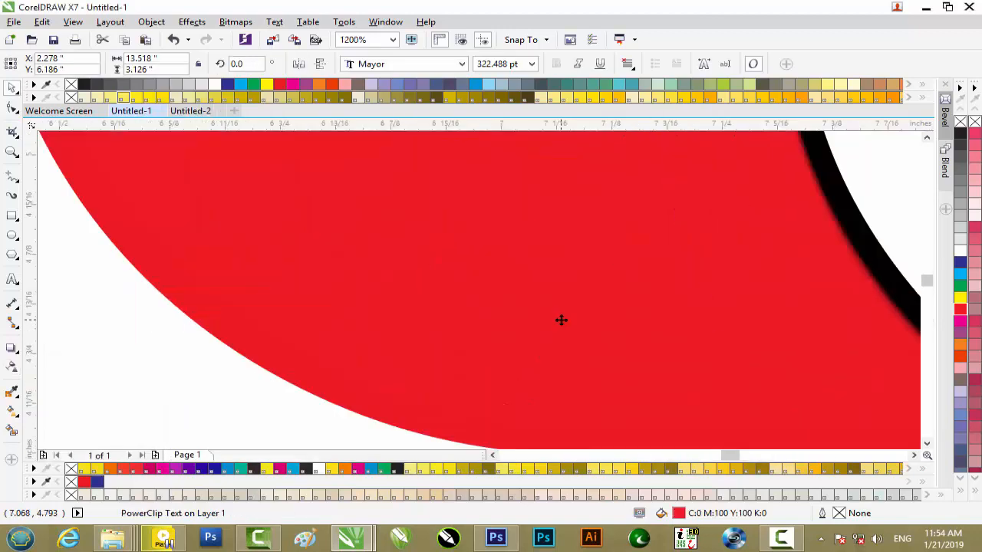
scroll(561, 320, "down", 5)
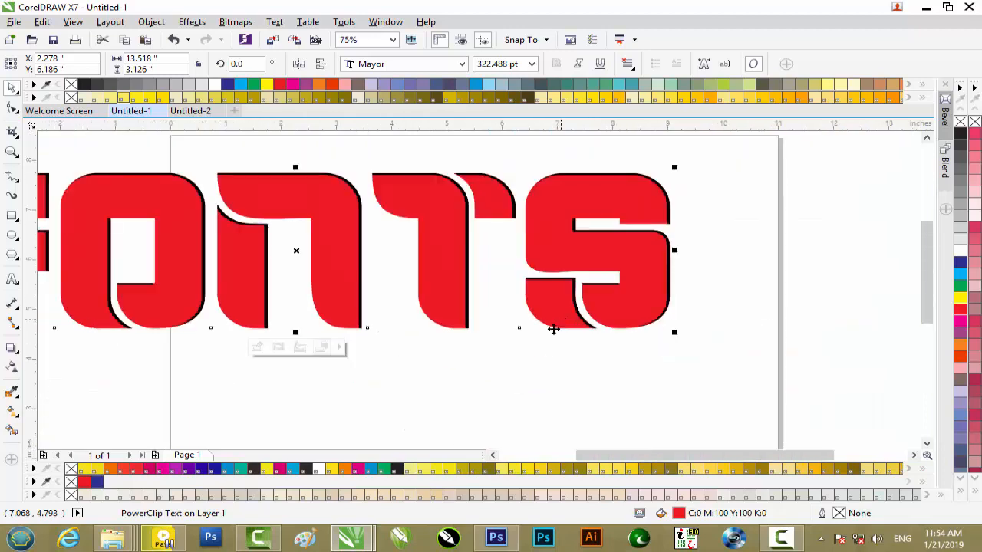
left_click(502, 369)
scroll(303, 252, "down", 1)
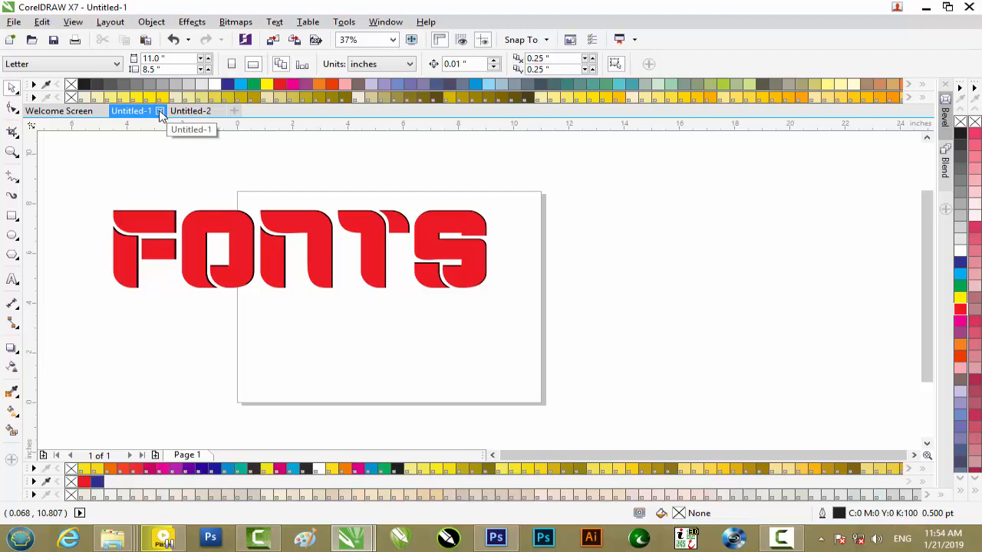
Step: Close the Untitled-1 drawing and export the 2019 artwork as Untitled-2.psd in CMYK at 700 dpi with a transparent background
left_click(159, 112)
left_click(493, 296)
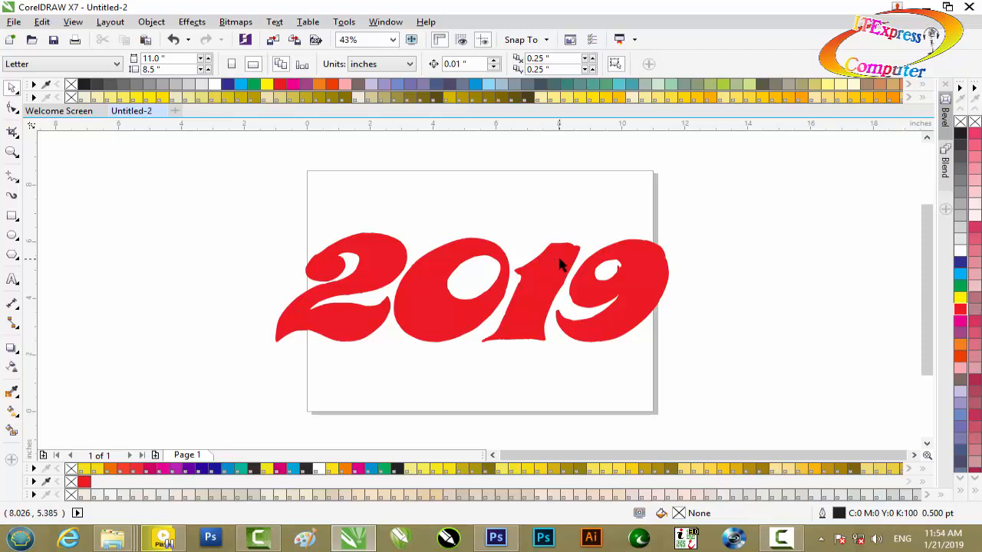
key("ctrl+e")
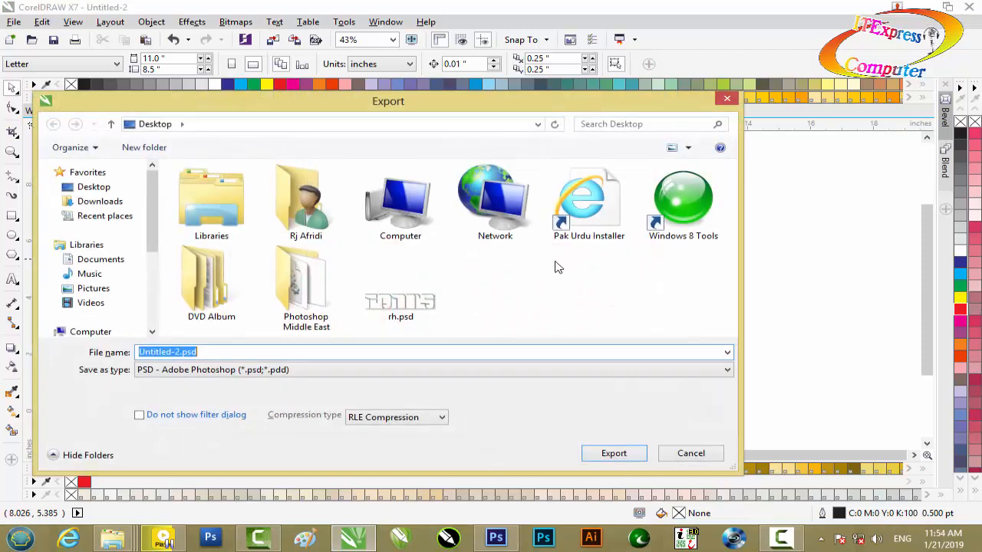
left_click(614, 453)
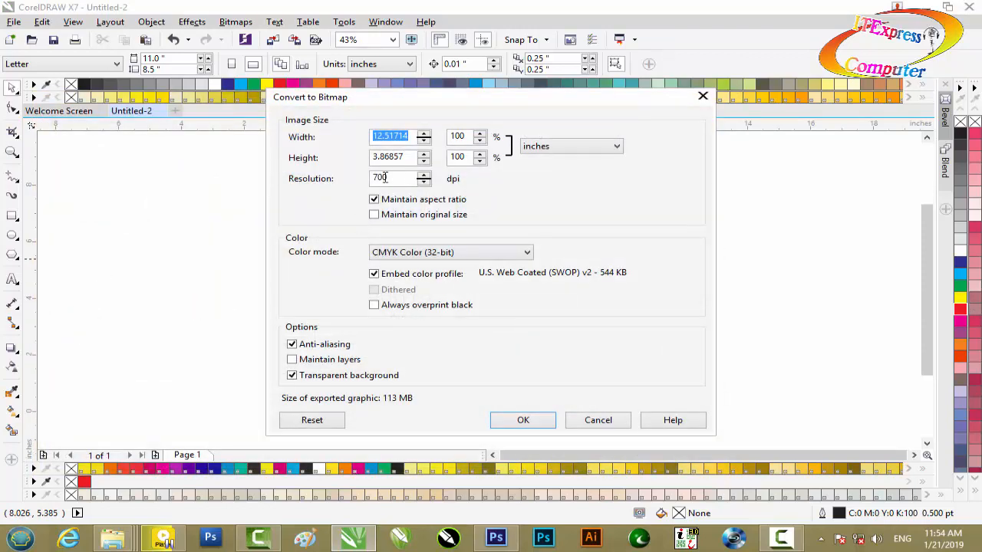
left_click(497, 421)
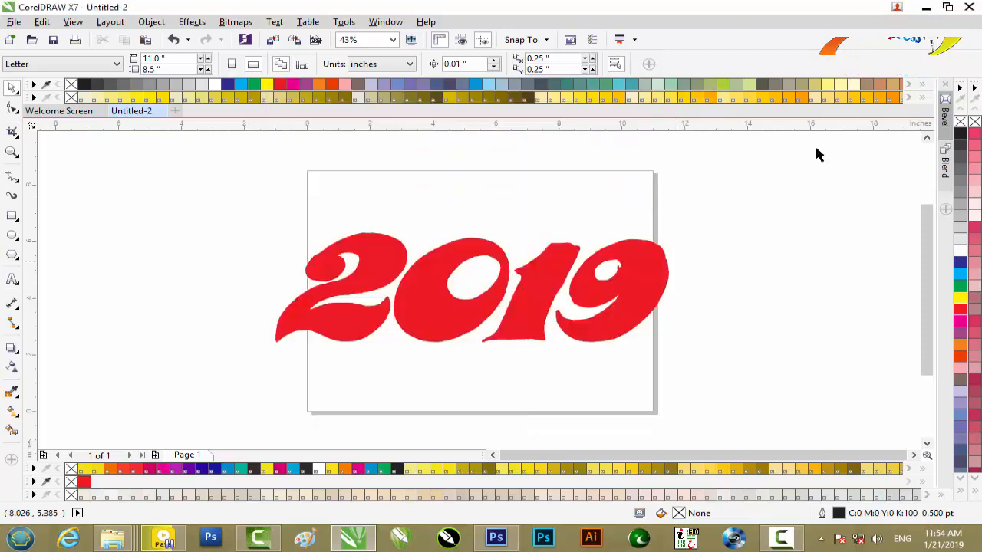
Step: Open the exported Untitled-2.psd from the desktop in Photoshop and close rh.psd
left_click(923, 7)
left_click_drag(198, 99, 506, 537)
left_click_drag(502, 543, 587, 53)
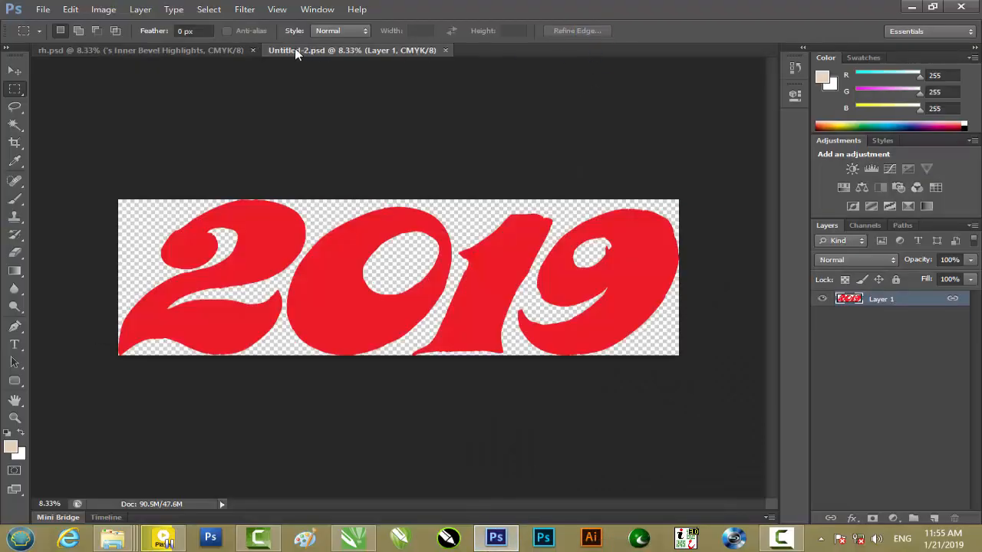
left_click(252, 50)
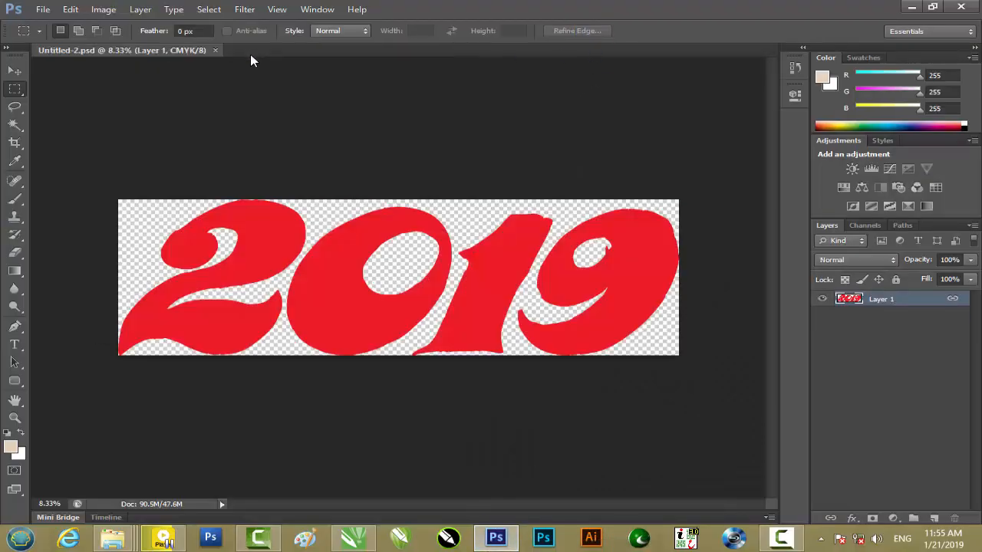
Step: Add an Inner Bevel style to Layer 1 with depth 541%, size 24 px and soften 1 px
double_click(918, 301)
left_click(460, 181)
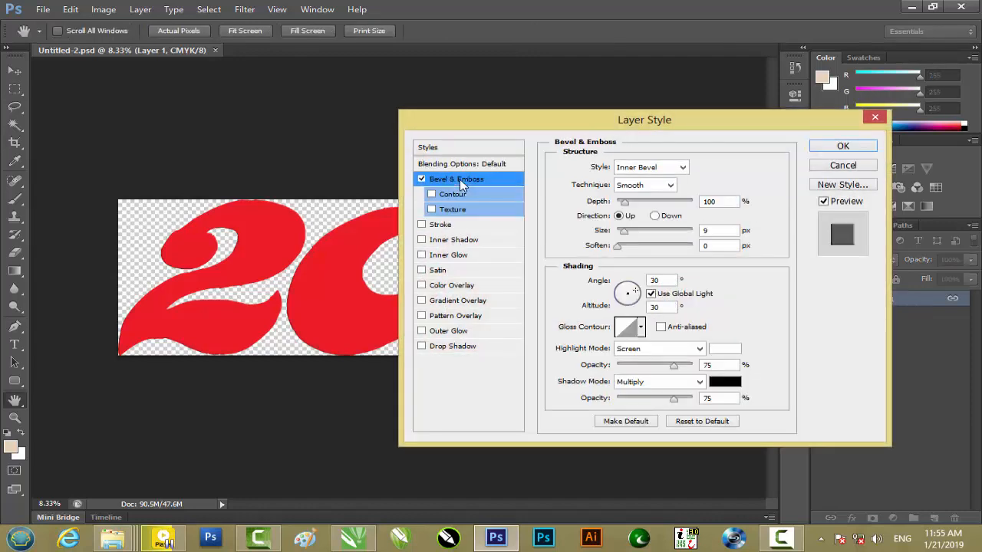
left_click_drag(628, 209, 664, 207)
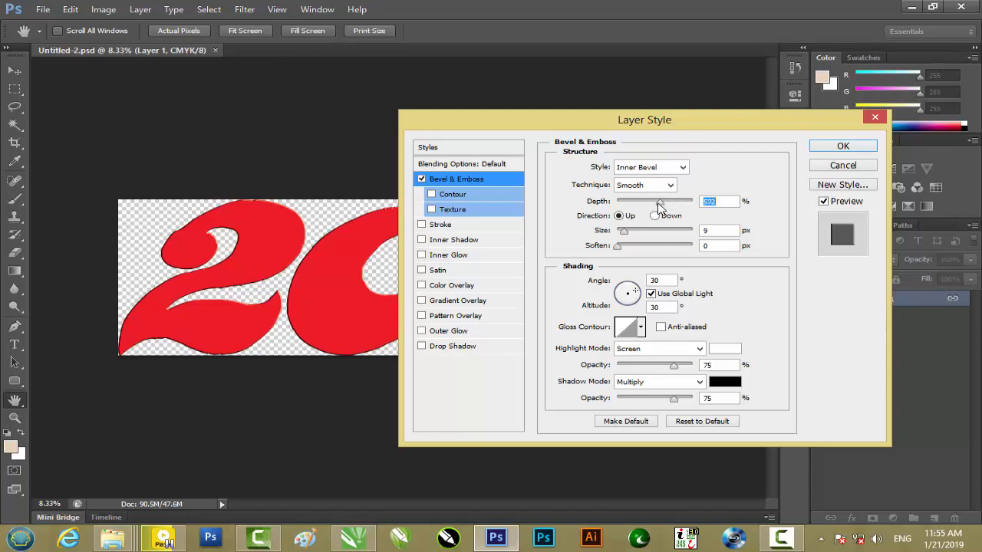
left_click_drag(625, 237, 629, 238)
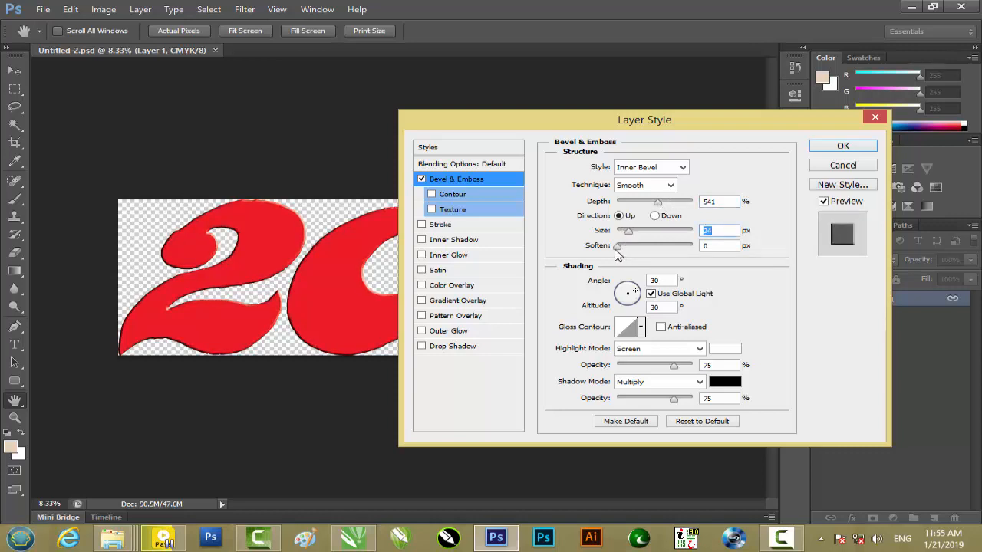
left_click(619, 249)
Step: Set the bevel's shadow color to dark red a1282d
left_click(729, 386)
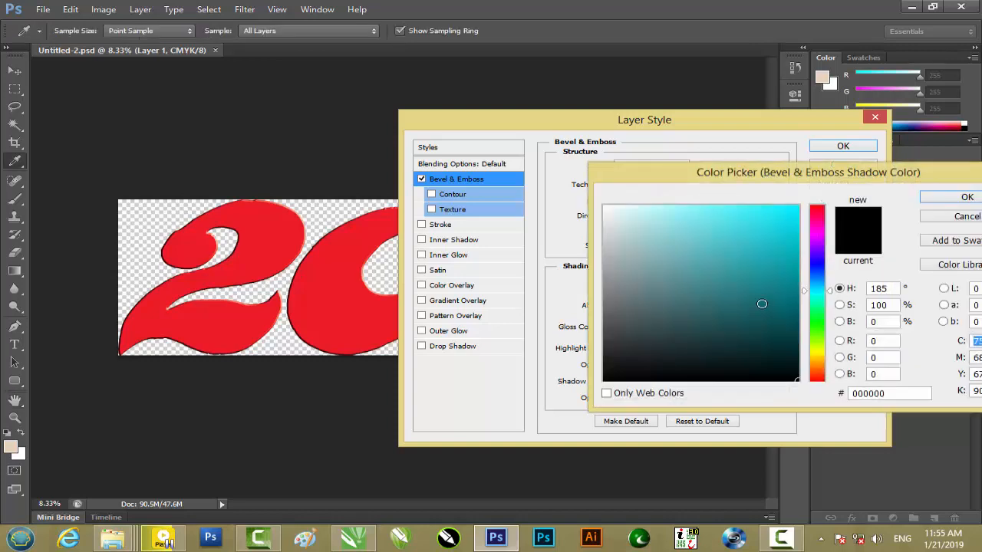
left_click(326, 287)
left_click_drag(774, 220, 750, 270)
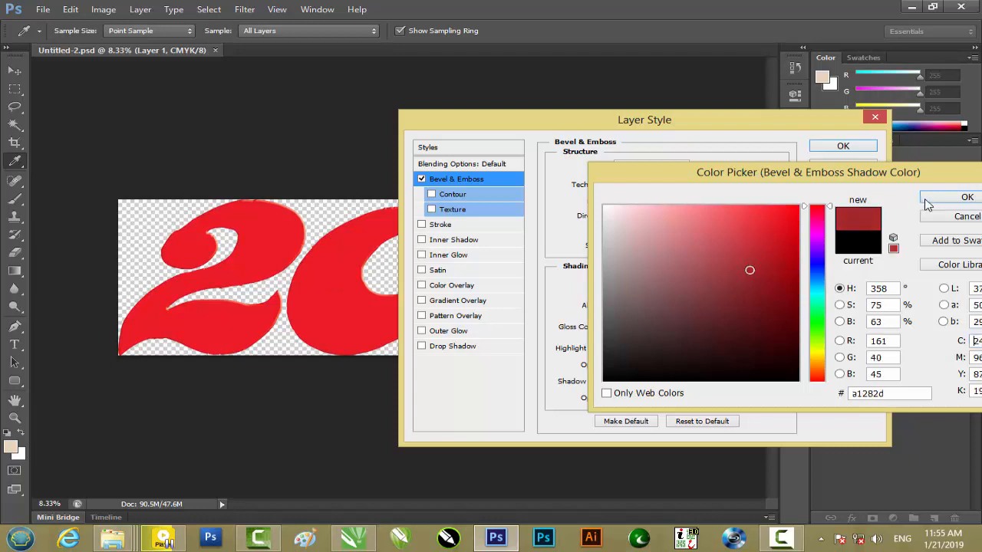
left_click(927, 201)
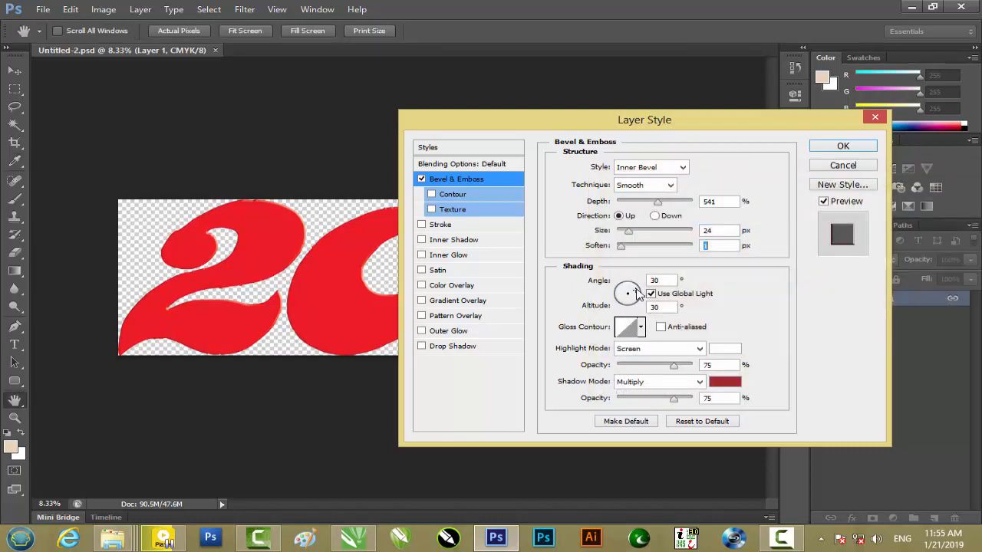
Step: Set the bevel's lighting angle to 169° and altitude to 5°, with the Smooth technique
left_click(616, 293)
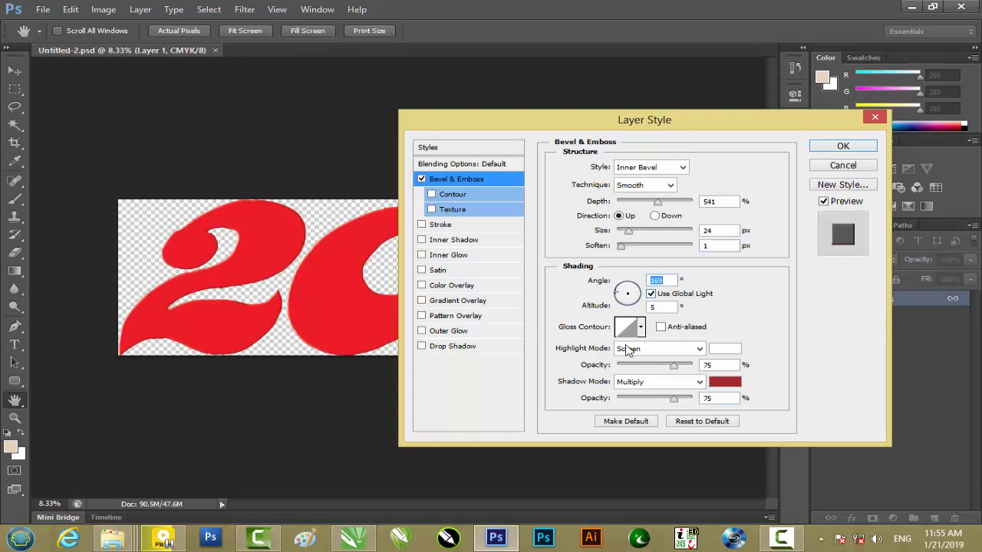
left_click(650, 188)
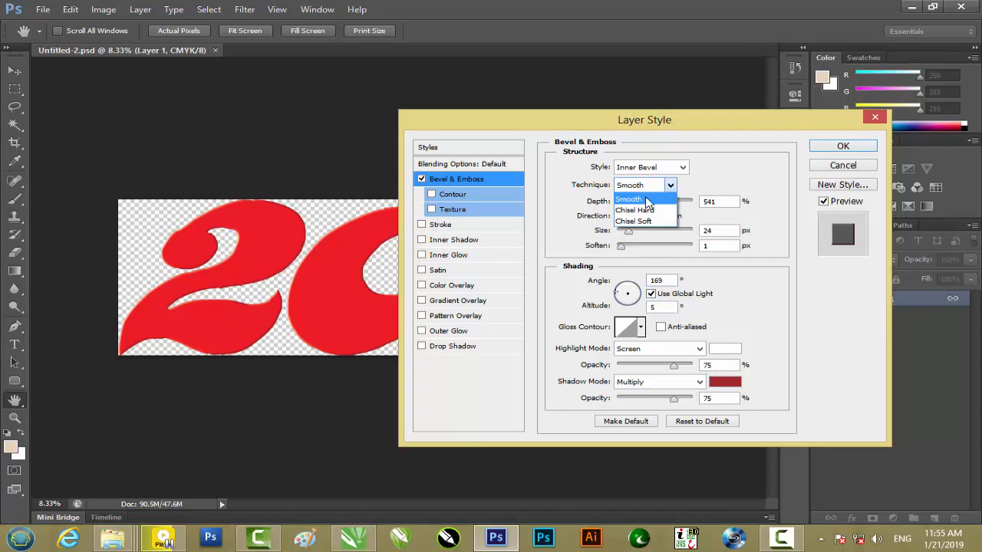
left_click(632, 213)
scroll(310, 271, "up", 1)
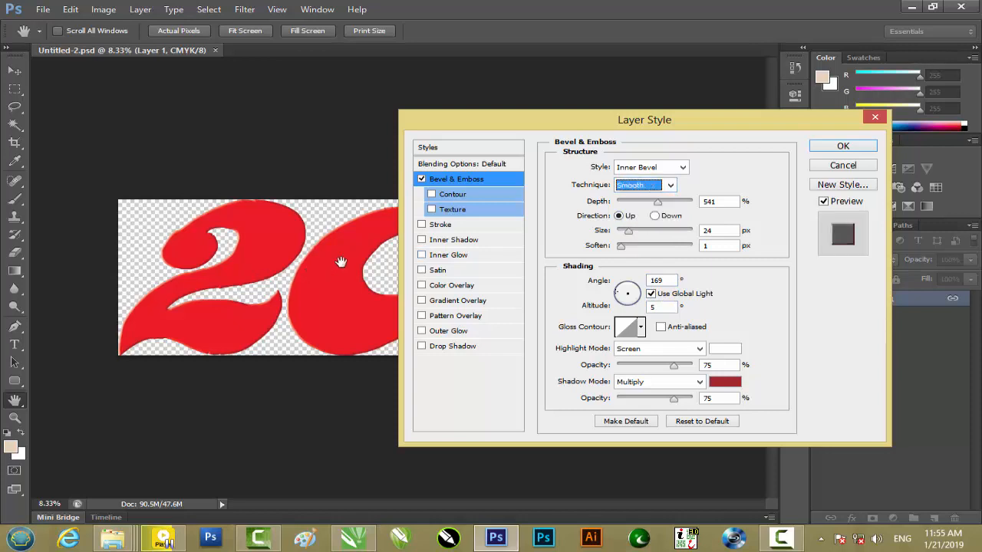
Step: Try the Emboss, Pillow Emboss, Stroke Emboss and Outer Bevel styles on the layer, finishing on Inner Bevel
left_click(649, 168)
left_click(645, 205)
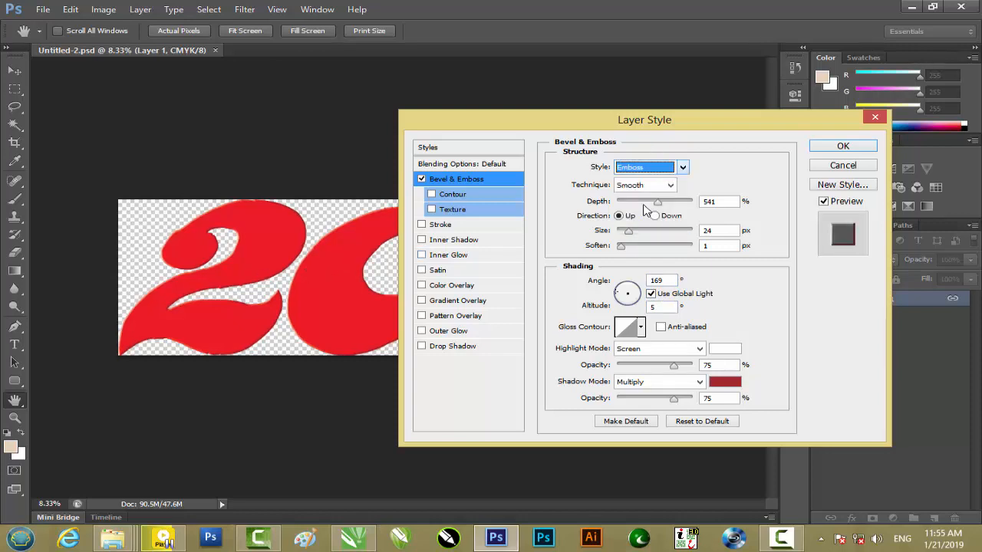
left_click(645, 172)
left_click(642, 220)
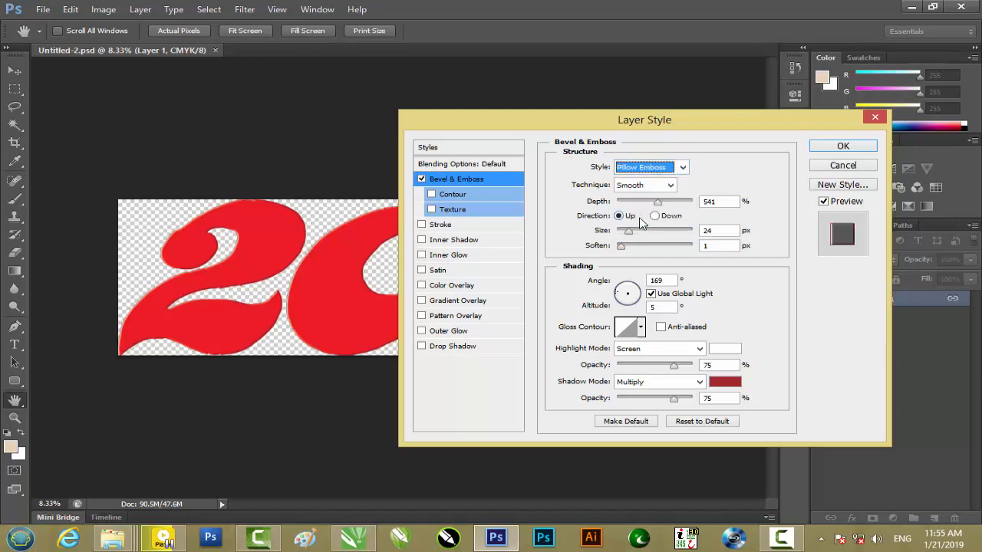
left_click(641, 169)
left_click(630, 228)
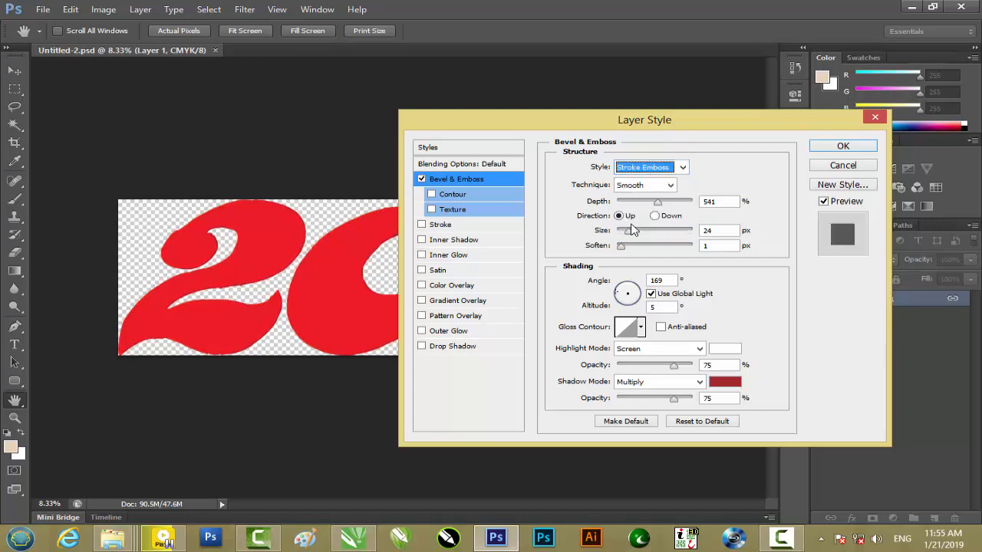
left_click(632, 175)
left_click(634, 187)
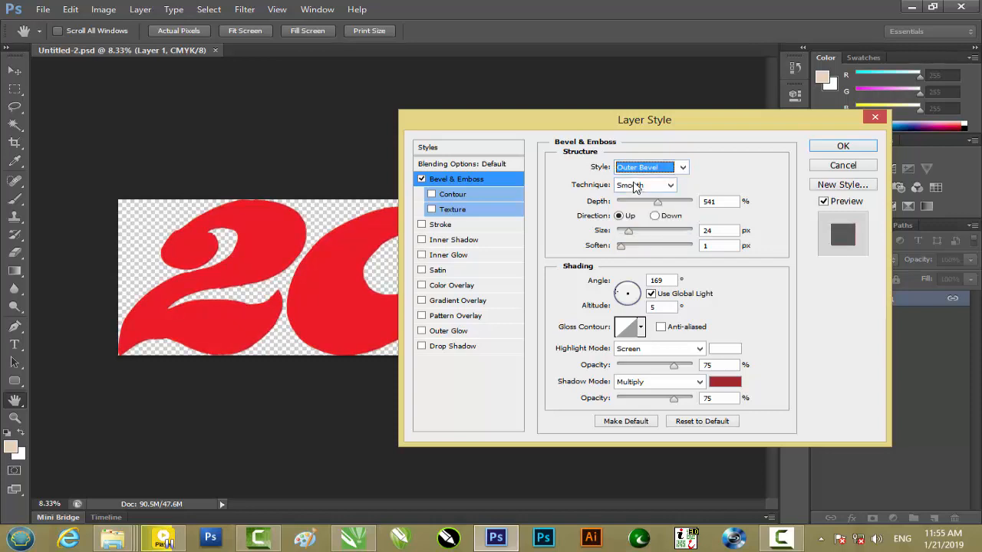
left_click(635, 173)
left_click(642, 202)
Step: Set the bevel technique to Chisel Soft and apply the layer style
left_click(640, 189)
left_click(625, 221)
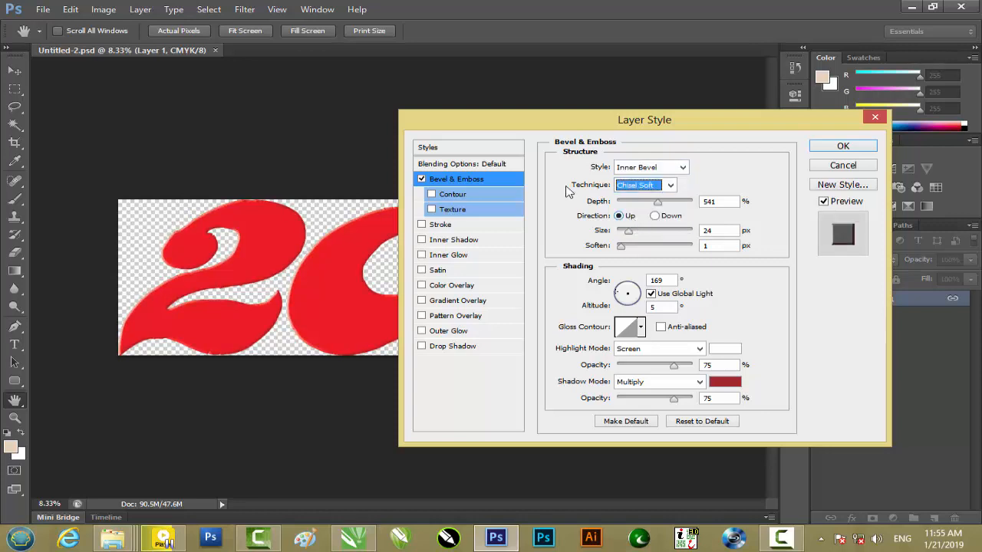
left_click(834, 154)
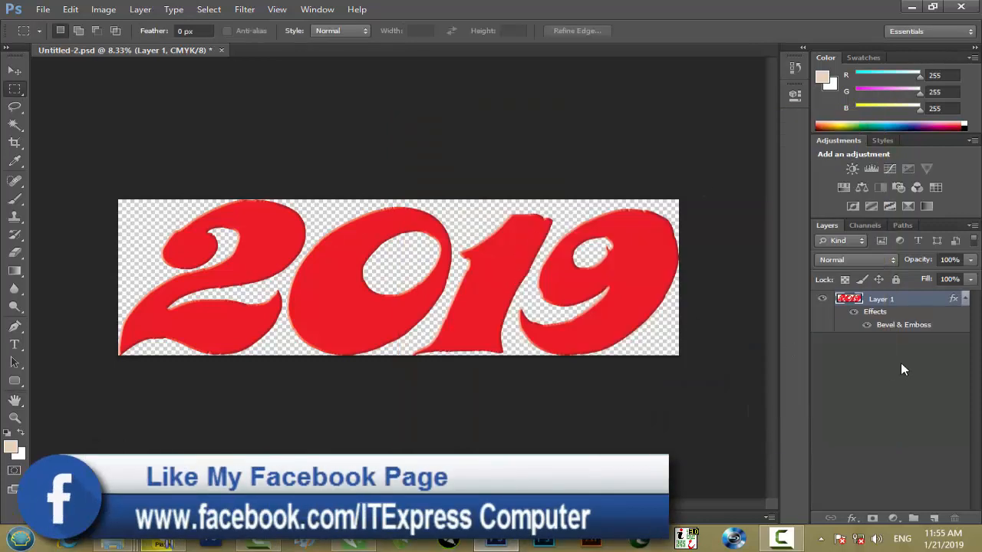
Step: Split the Bevel & Emboss effect into separate layers and delete the original Layer 1
right_click(902, 326)
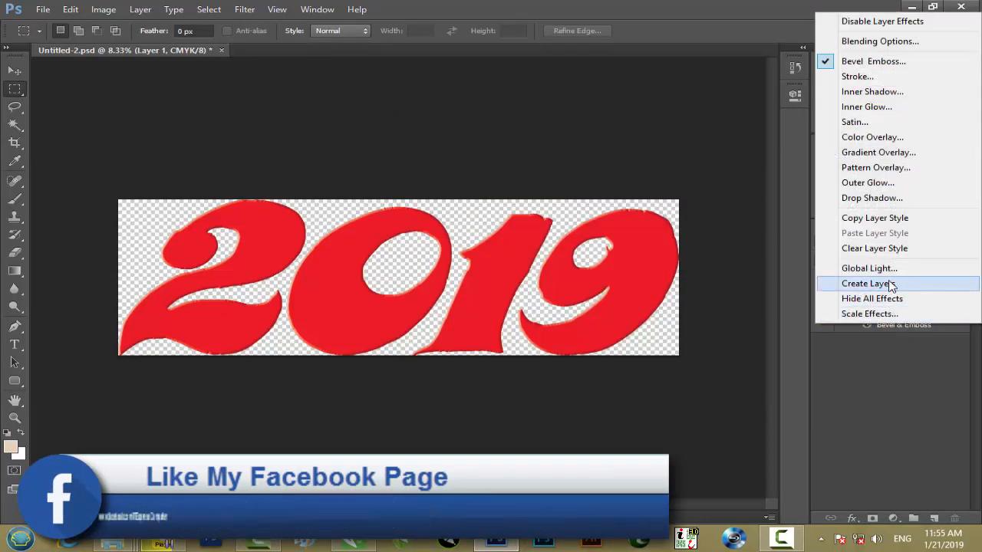
left_click(890, 283)
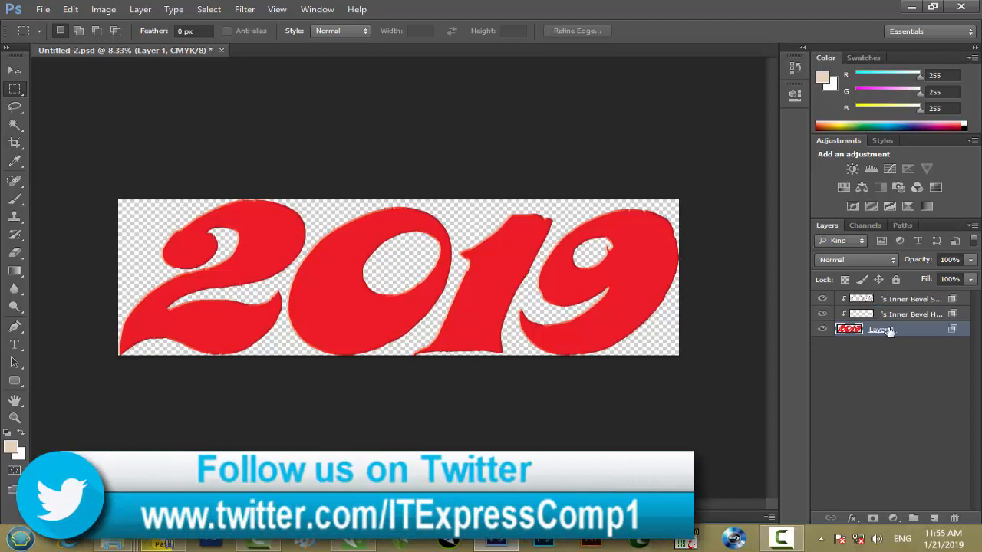
key("Delete")
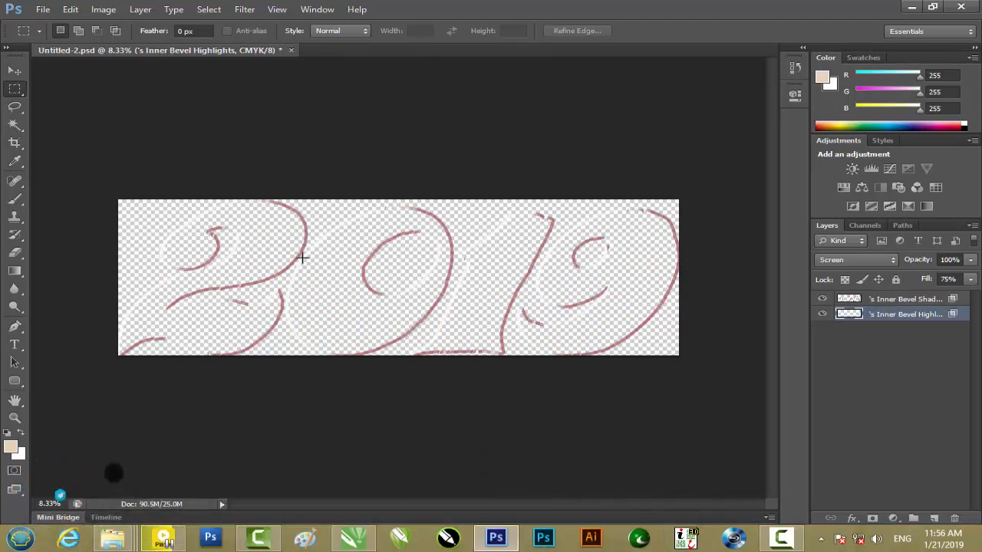
Step: Save the bevel-only PSD and import it from the desktop into the CorelDRAW page with the 2019 text
key("ctrl+s")
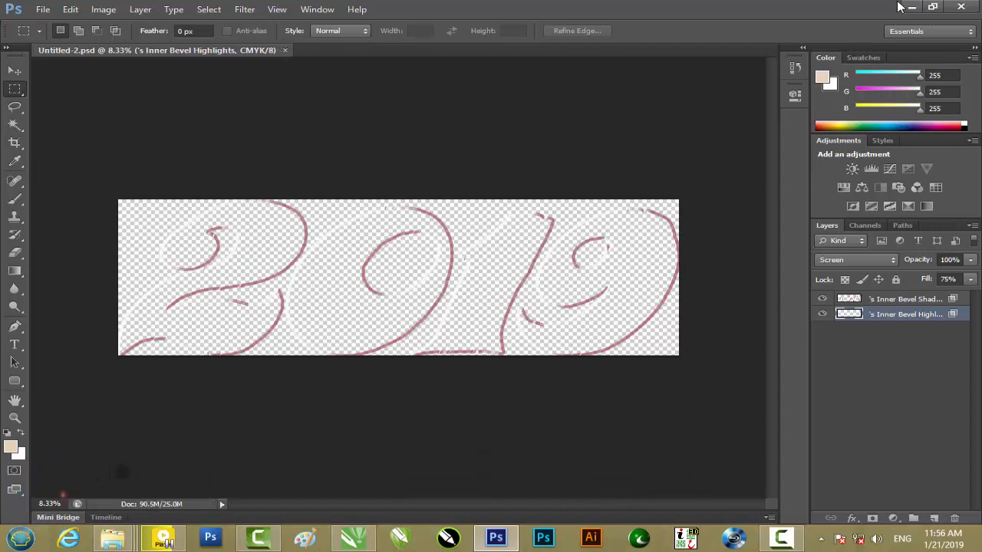
left_click(912, 7)
left_click_drag(199, 103, 355, 534)
left_click_drag(442, 431, 446, 287)
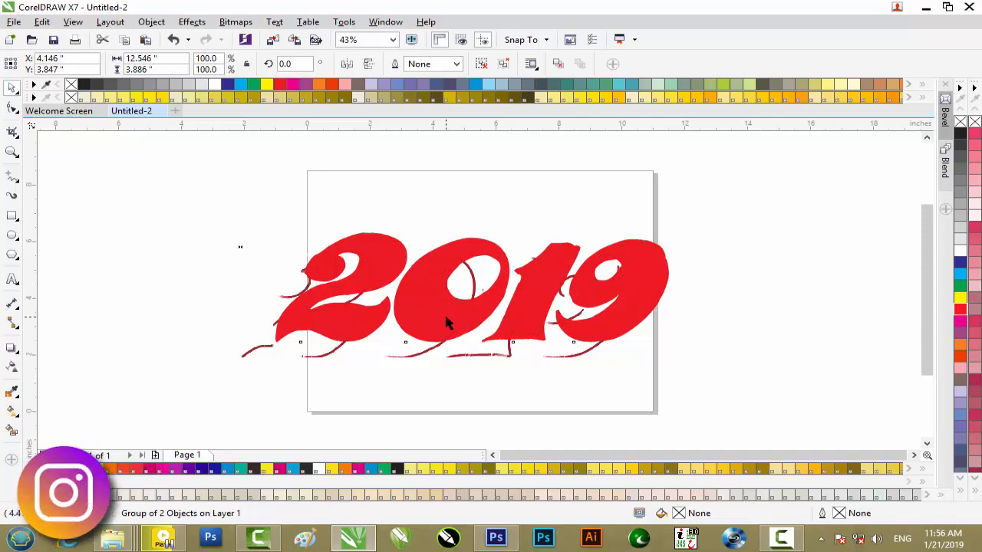
Step: Try to center the imported bevel group on the 2019 text horizontally and vertically
left_click(446, 316, "shift")
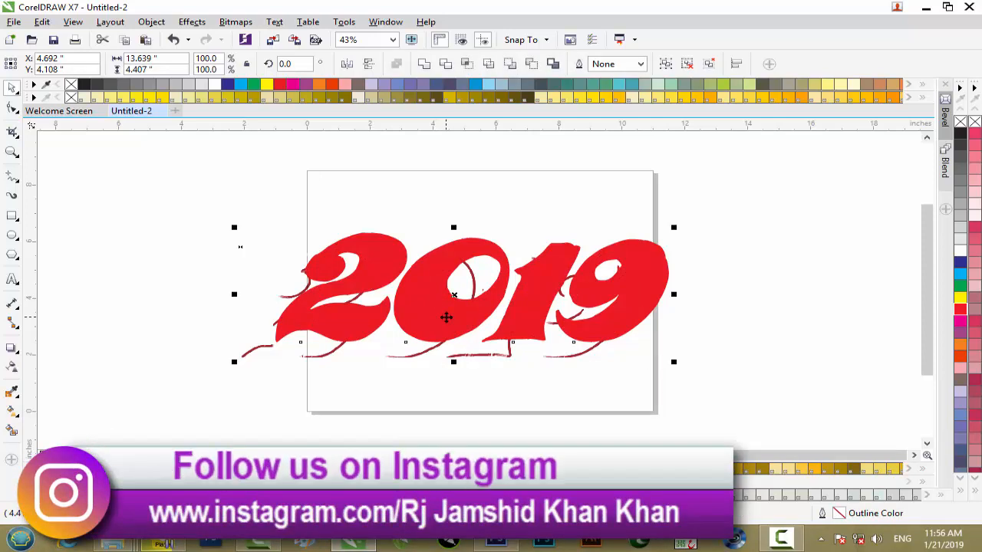
key("e")
key("c")
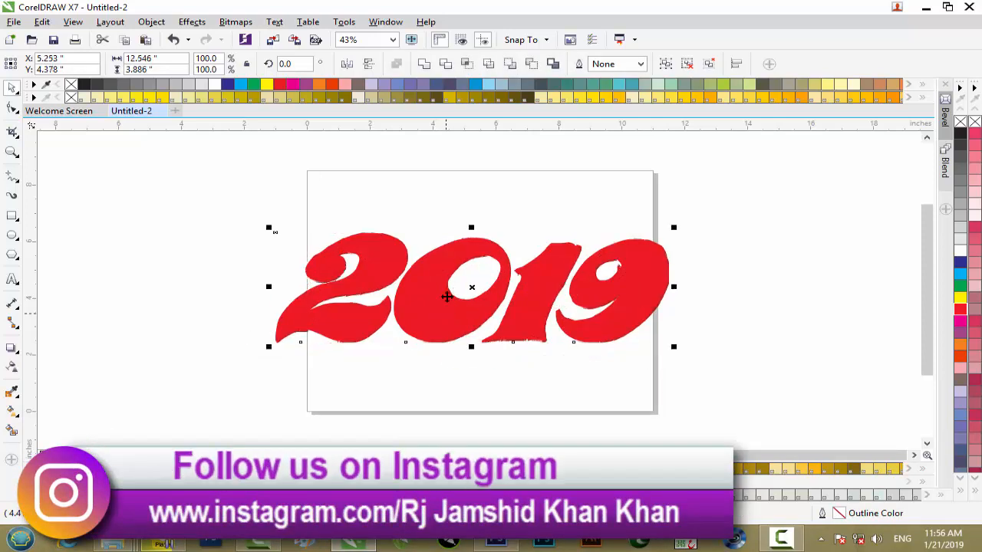
right_click(447, 238)
key("Escape")
Step: Try moving the aligned text and bevel group, and undo the moves and the centering
left_click_drag(364, 323, 359, 355)
left_click_drag(394, 285, 388, 250)
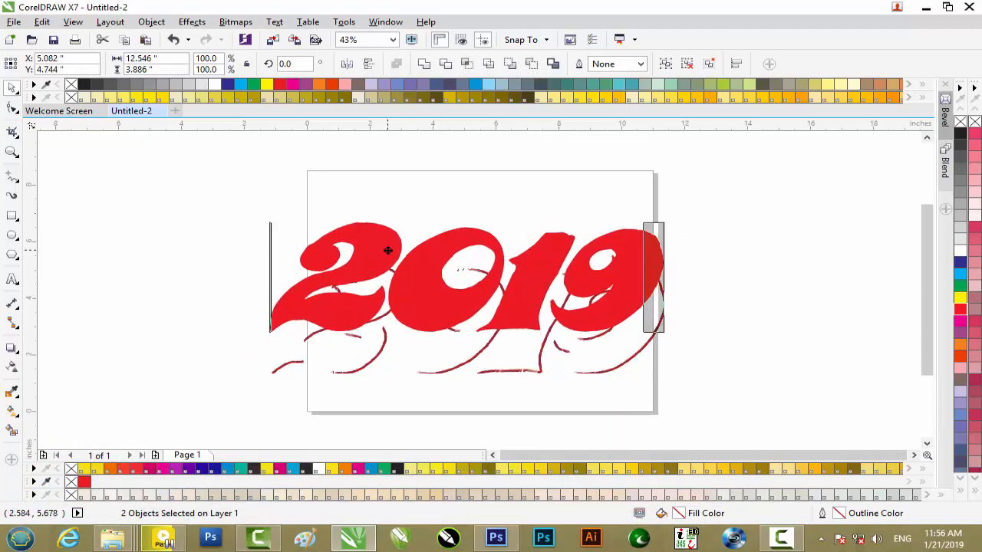
key("ctrl+z")
key("ctrl+z")
key("ctrl+z")
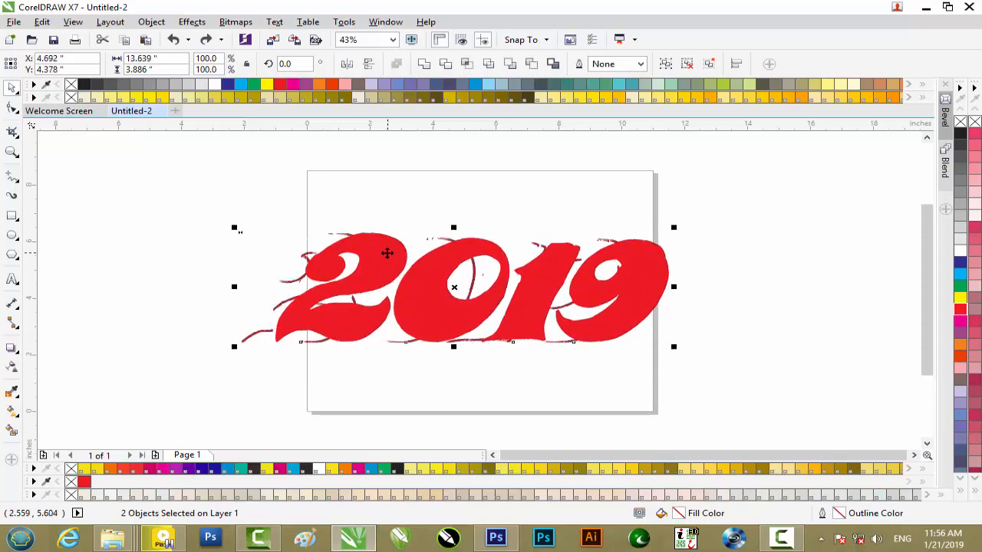
key("ctrl+z")
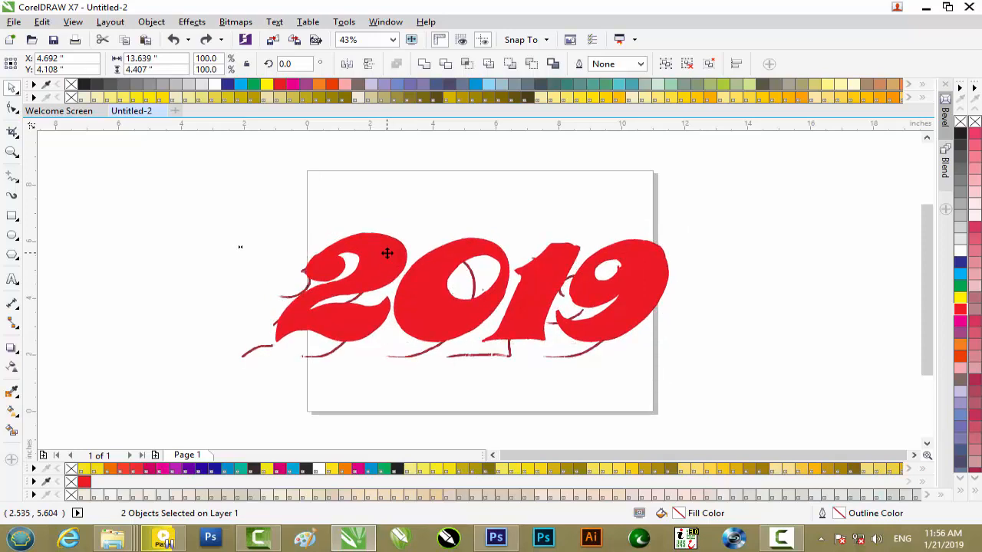
Step: Bring the bevel group in front of the 2019 text
key("ctrl+g")
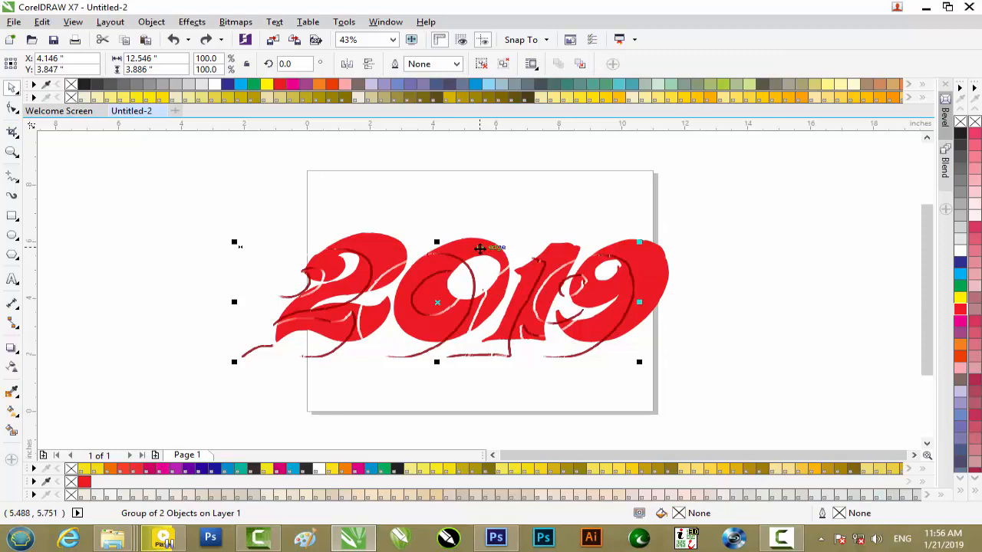
left_click(494, 388)
left_click(486, 356)
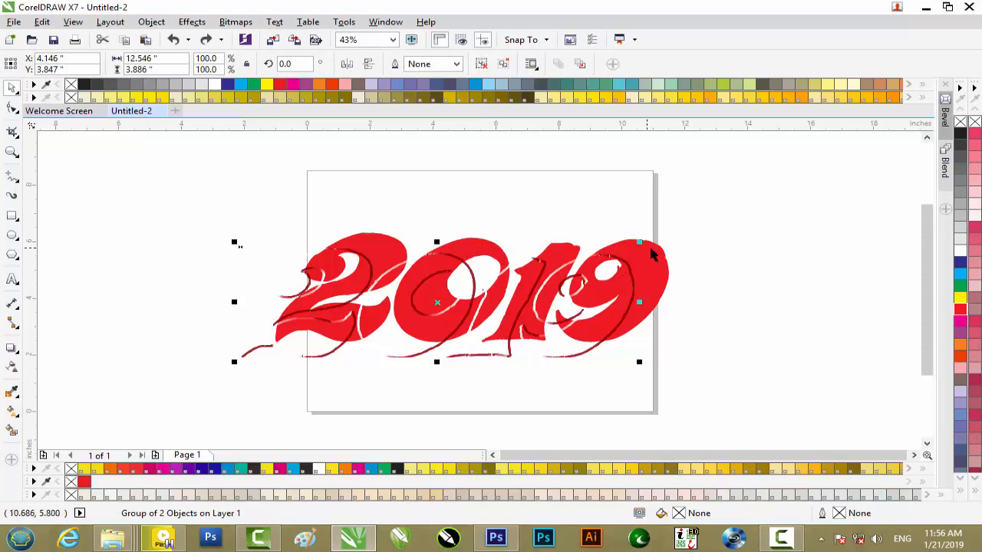
Step: Align the centers of the bevel group and the 2019 text both vertically and horizontally
left_click(660, 256, "shift")
key("e")
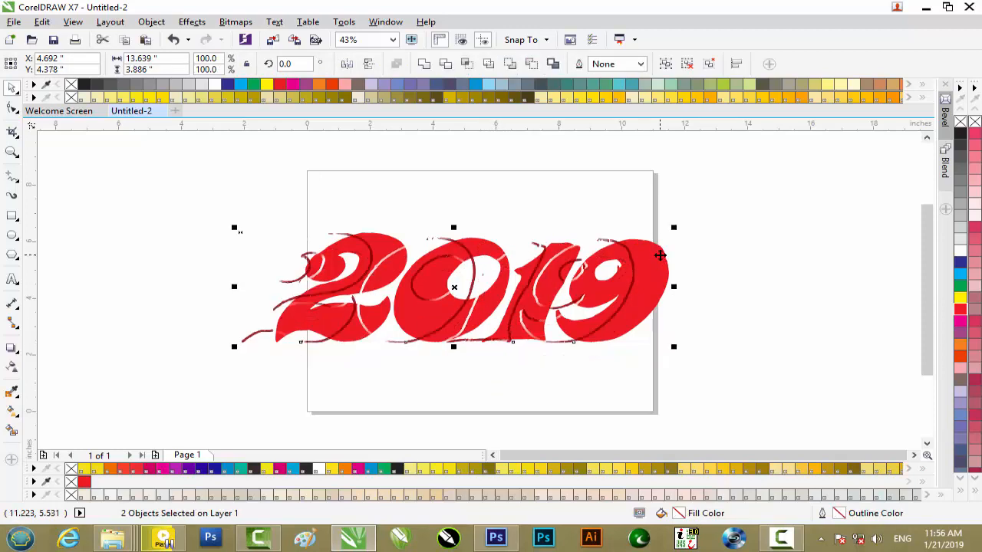
key("c")
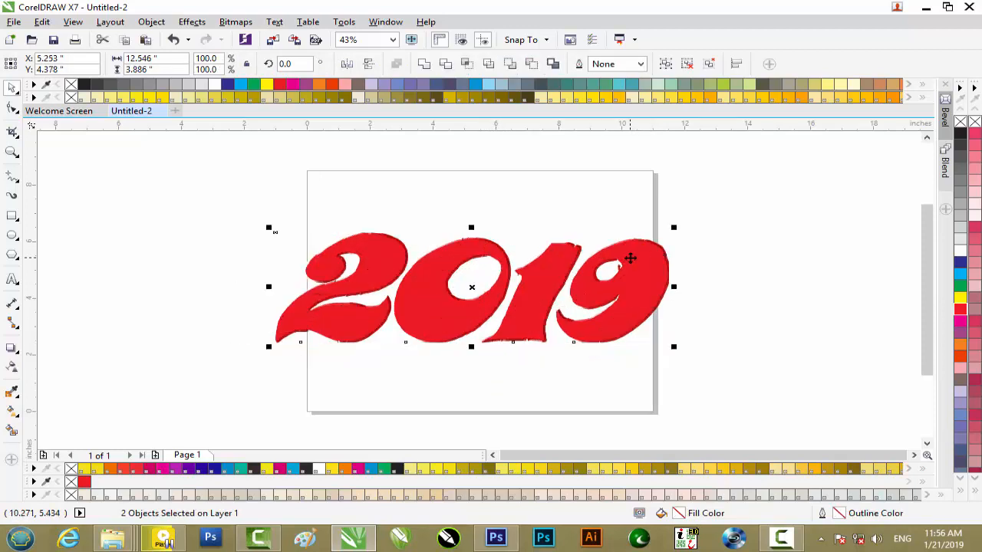
right_click(467, 230)
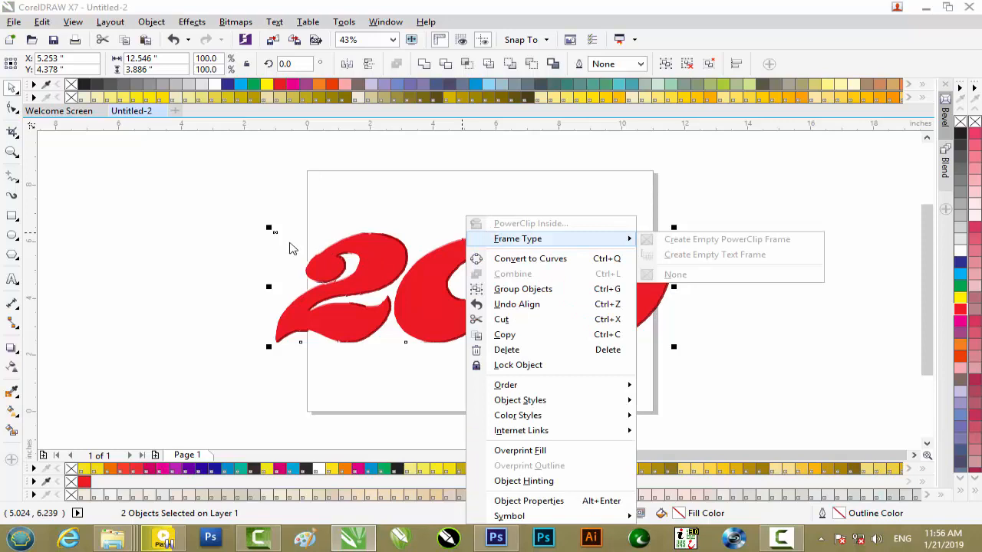
left_click(290, 244)
right_click(289, 244)
left_click(247, 250)
mouse_move(378, 257)
left_mouse_down()
mouse_move(375, 305)
mouse_move(377, 258)
left_mouse_up()
Step: Undo the alignment of the bevel group with the 2019 text and restore it
key("ctrl+z")
key("ctrl+z")
key("ctrl+z")
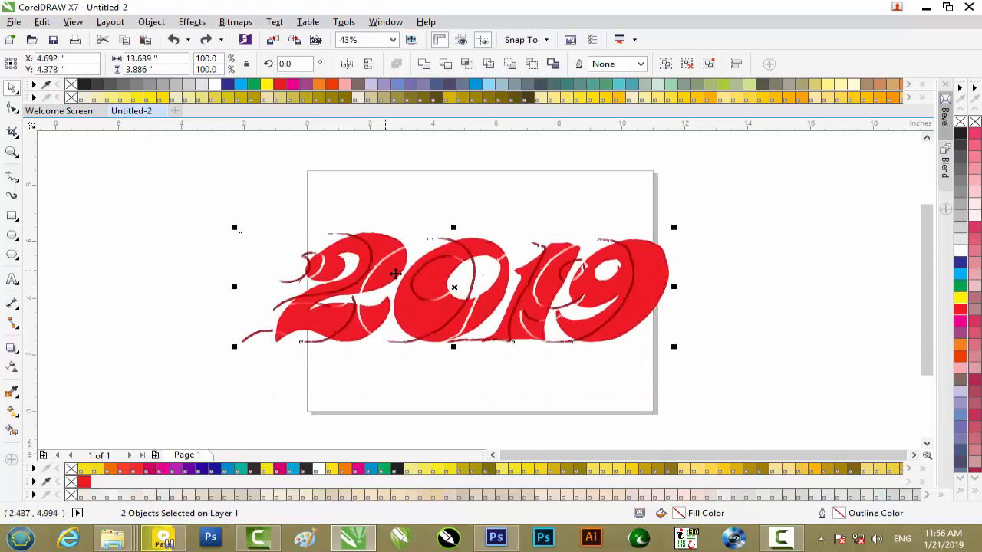
key("ctrl+shift+z")
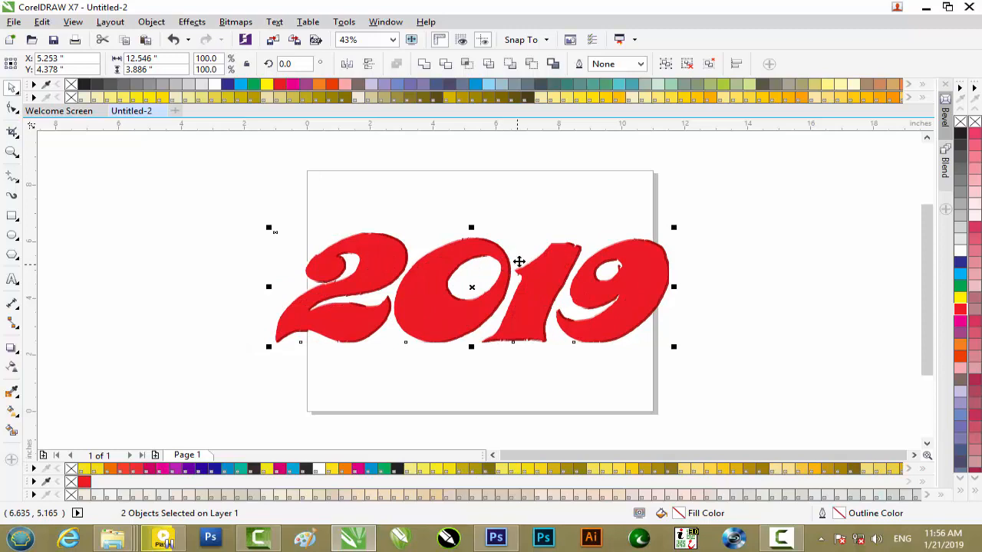
Step: Shift the aligned bevel group and 2019 text slightly together and inspect the result up close
right_click(511, 256)
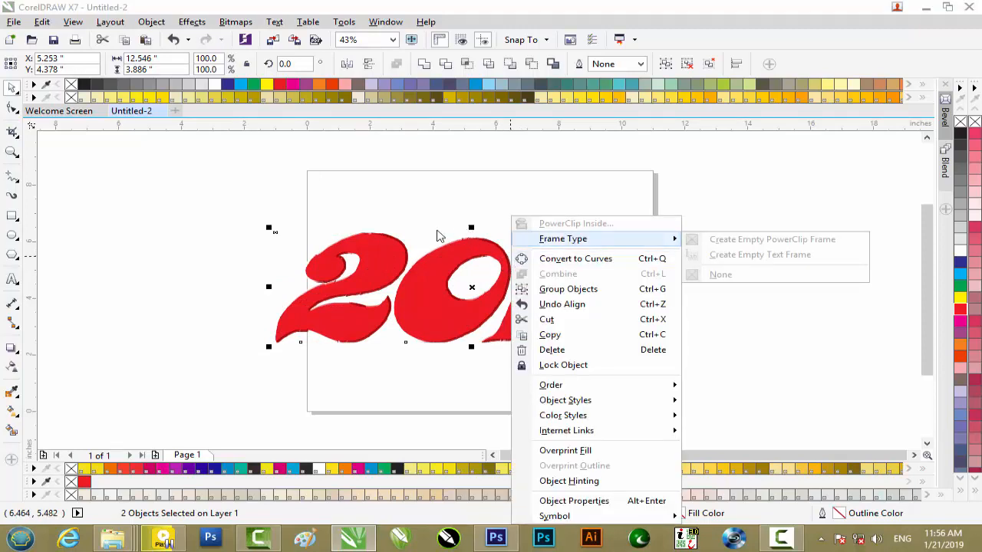
left_click(431, 233)
left_click_drag(421, 247, 420, 220)
left_click_drag(421, 260, 418, 281)
left_click(417, 282)
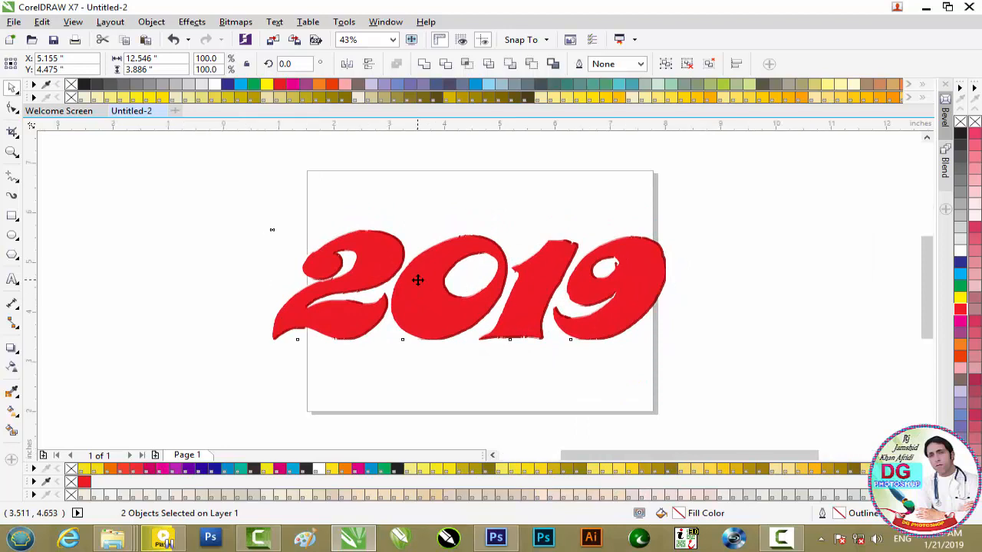
scroll(418, 280, "up", 3)
scroll(418, 280, "down", 4)
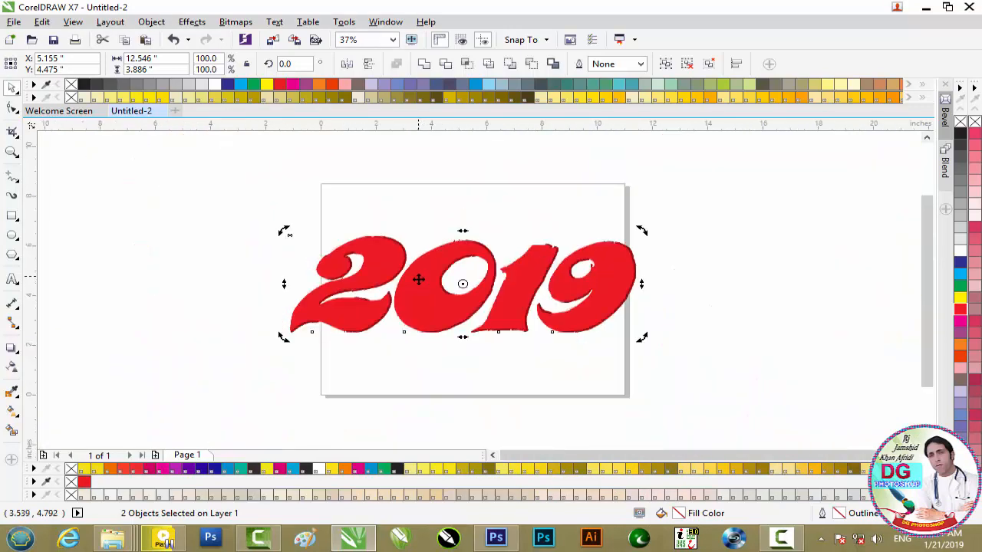
Step: Undo the moves and the alignment so the bevel group is separate from the 2019 text
left_click_drag(418, 280, 410, 322)
key("ctrl+z")
key("ctrl+z")
key("ctrl+z")
key("ctrl+z")
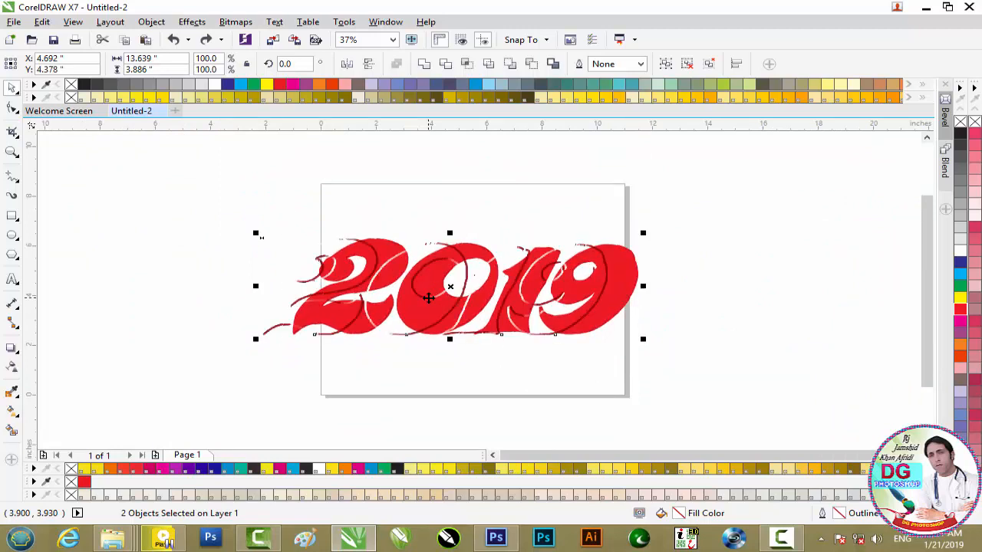
key("ctrl+z")
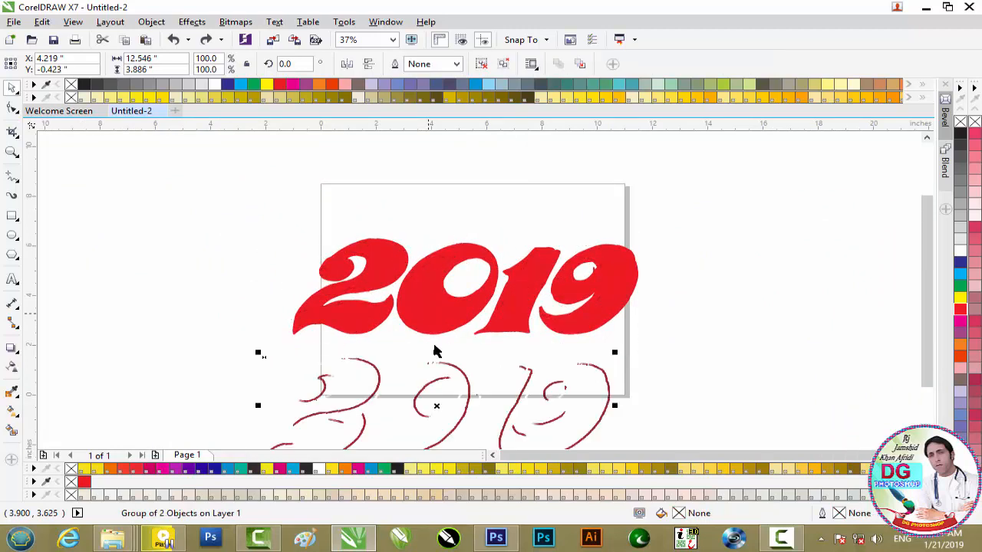
Step: Select the bevel group with the 2019 text and center it on the text in both directions
left_click(439, 321, "shift")
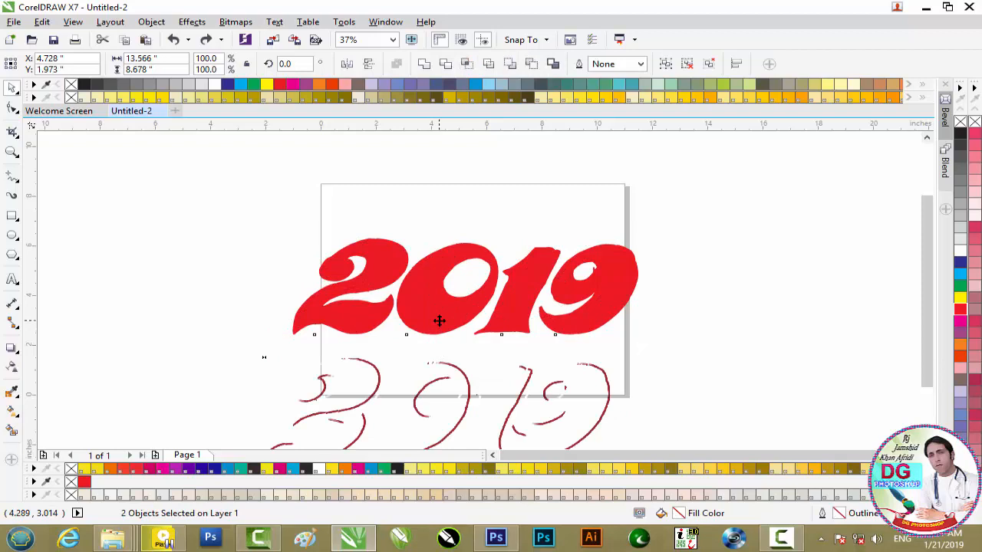
key("c")
key("e")
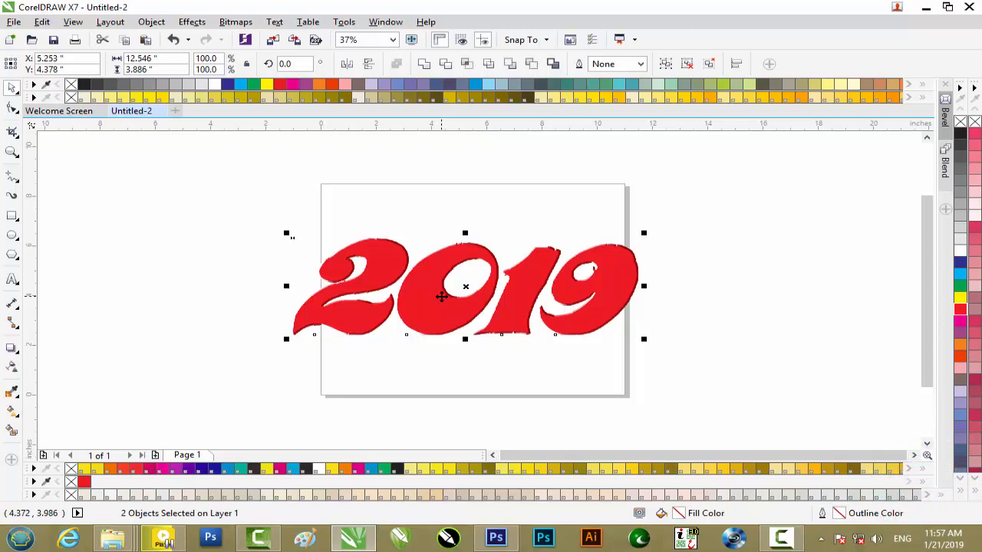
right_click(435, 289)
mouse_move(492, 234)
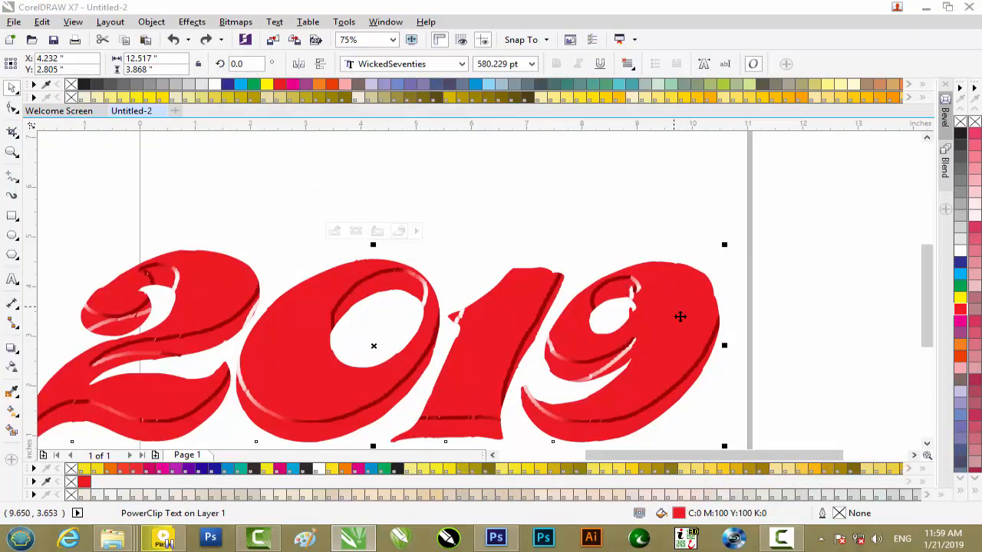
Step: Undo placing the bevel group inside the 2019 text
right_click(708, 331)
mouse_move(762, 188)
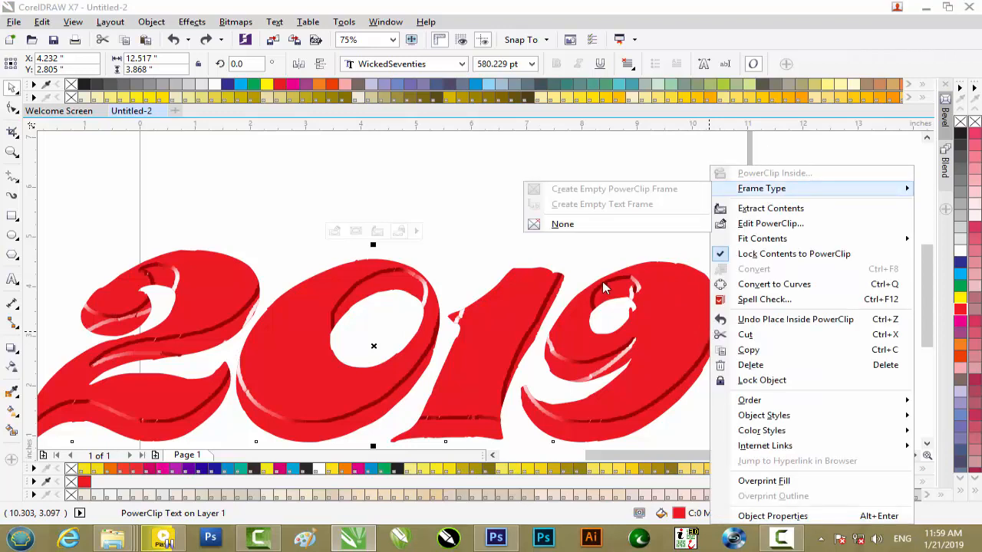
left_click(409, 237)
left_click(368, 247)
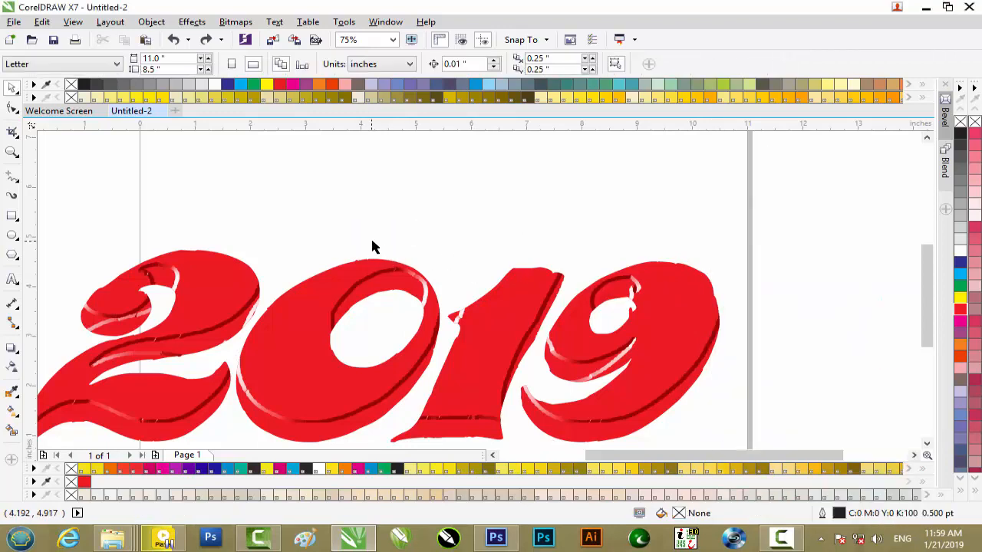
left_click(372, 249)
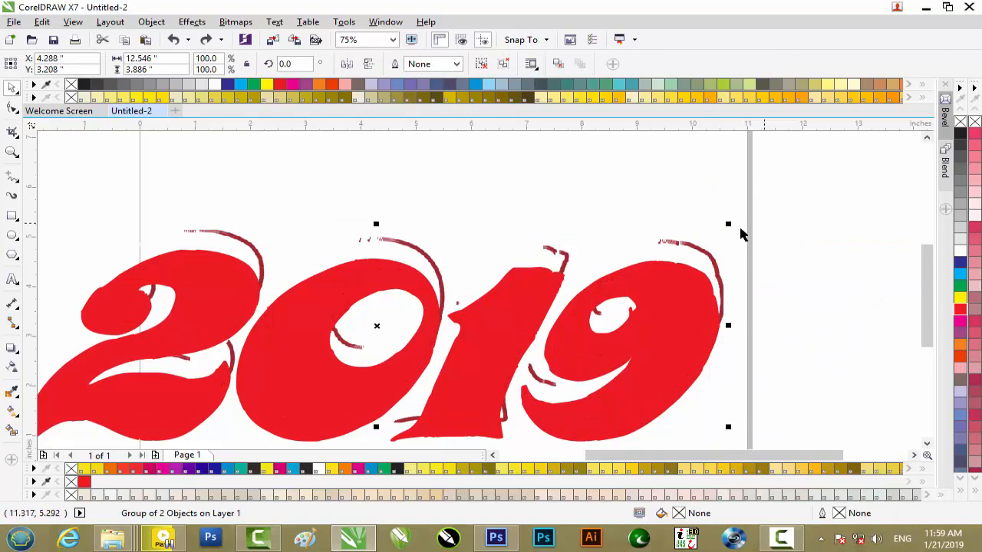
Step: PowerClip the bevel group inside the red 2019 text
right_click(694, 249)
left_click(748, 173)
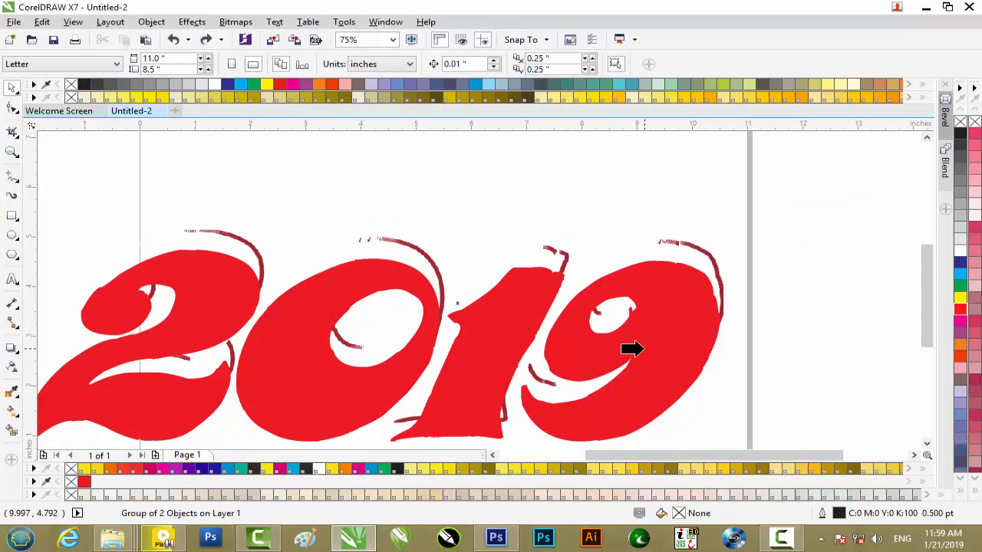
left_click(637, 346)
Step: Edit the PowerClip contents and nudge the bevel group to X 4.198", Y 2.798" so it follows the digit outlines
left_click(335, 232)
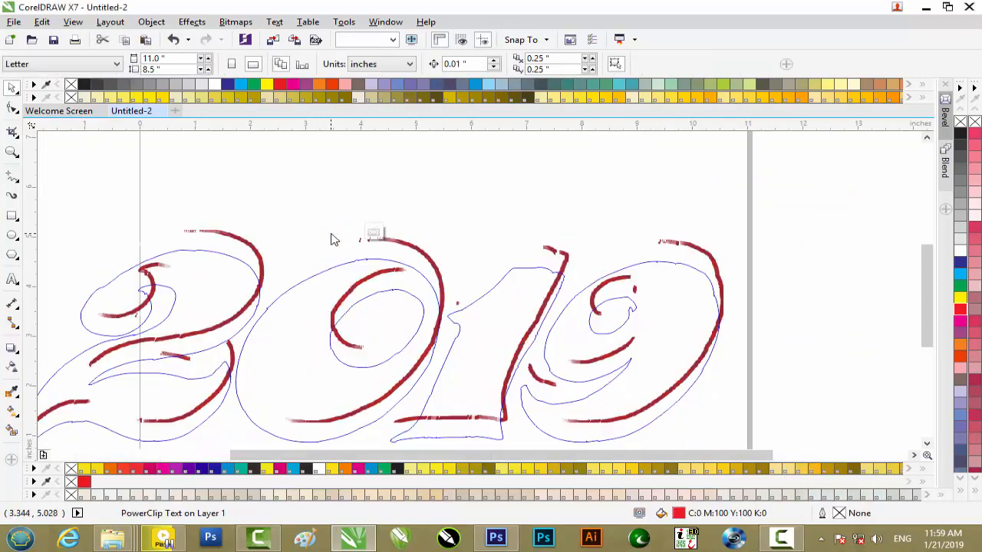
left_click(514, 276)
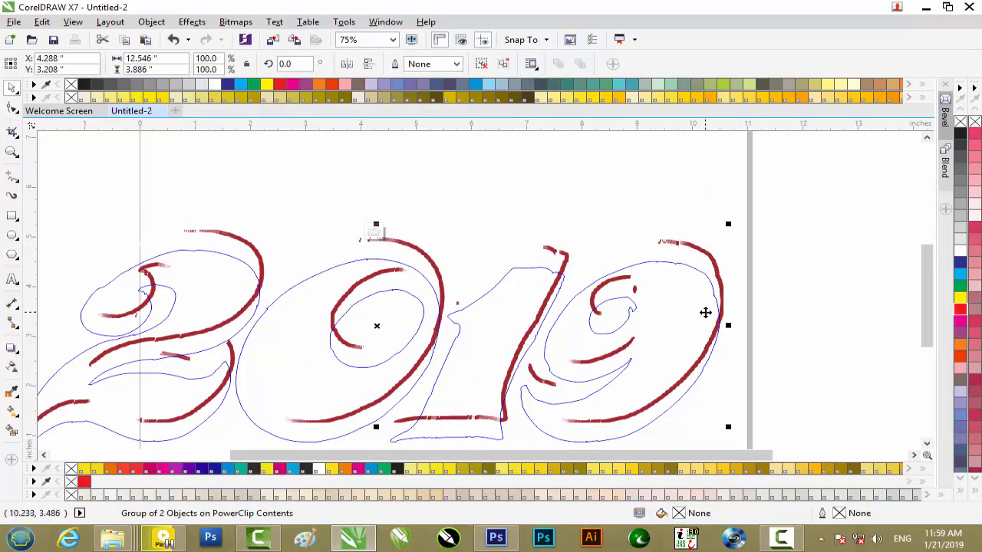
key("Left")
key("Left")
key("Left")
key("Left")
key("Left")
key("Left")
key("Left")
key("Left")
key("Left")
key("Left")
key("Left")
key("Left")
key("Left")
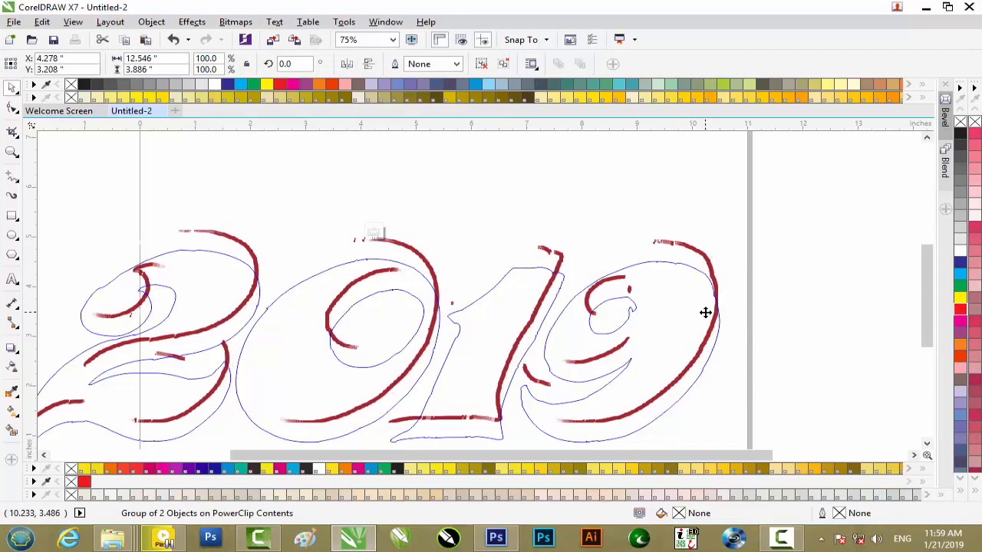
key("Down")
key("Down")
key("Down")
key("Down")
key("Down")
key("Down")
key("Down")
key("Down")
key("Down")
key("Down")
key("Down")
key("Down")
key("Down")
key("Down")
key("Down")
key("Down")
key("Down")
key("Down")
key("Down")
key("Down")
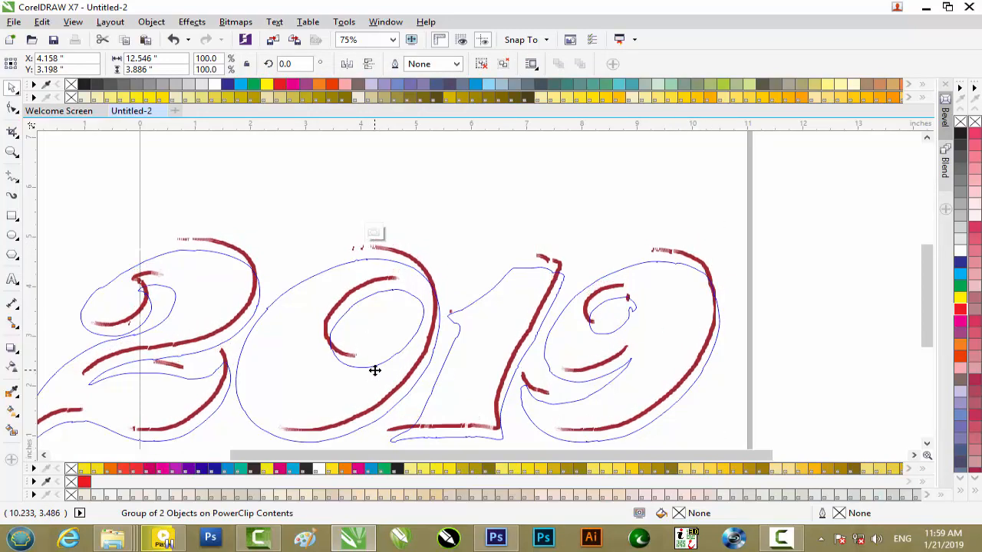
key("Down")
key("Down")
key("Down")
key("Down")
key("Down")
key("Down")
key("Down")
key("Down")
key("Down")
key("Down")
key("Down")
key("Down")
key("Down")
key("Down")
key("Down")
key("Down")
key("Down")
key("Down")
key("Down")
key("Down")
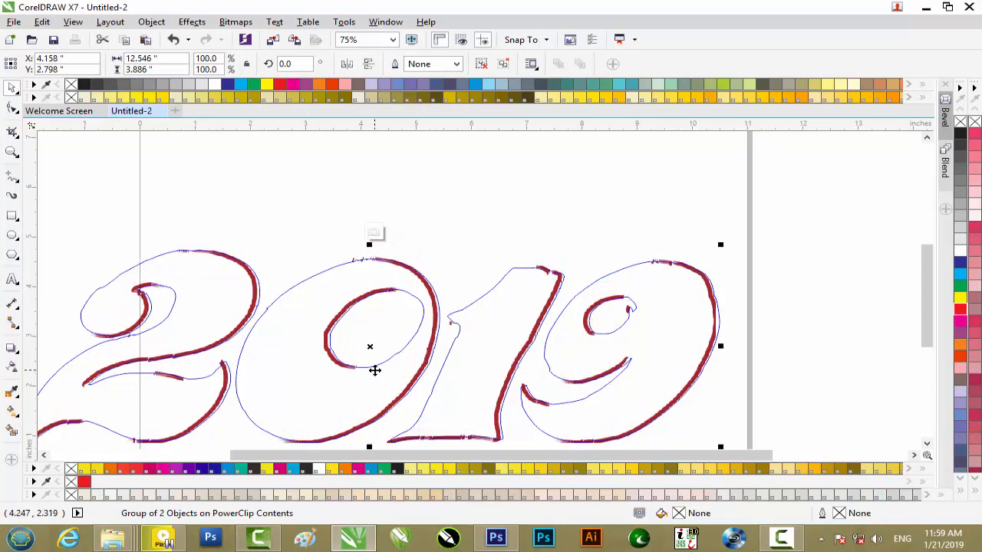
key("Right")
key("Right")
key("Right")
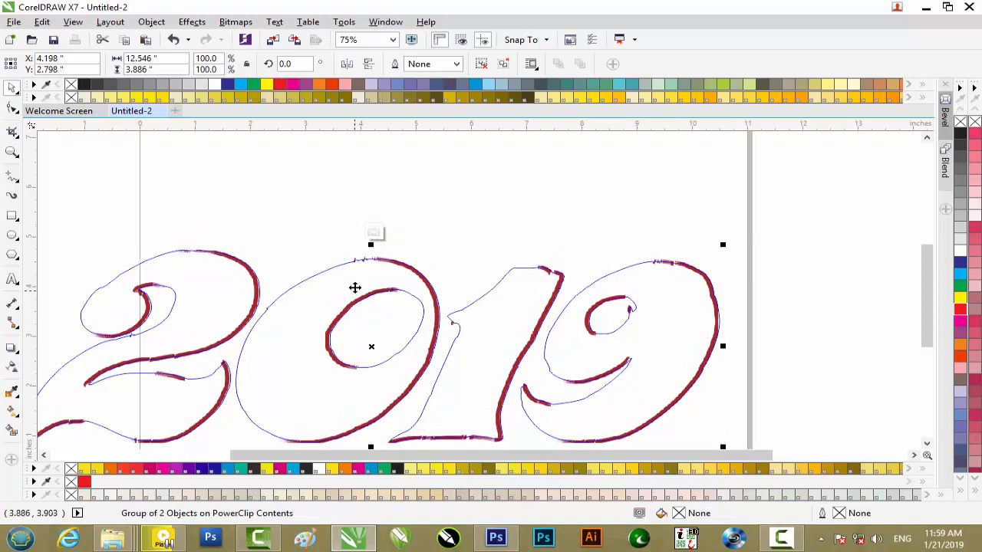
Step: Set the bevel group's transparency merge mode to Multiply and finish editing the PowerClip
left_click(13, 366)
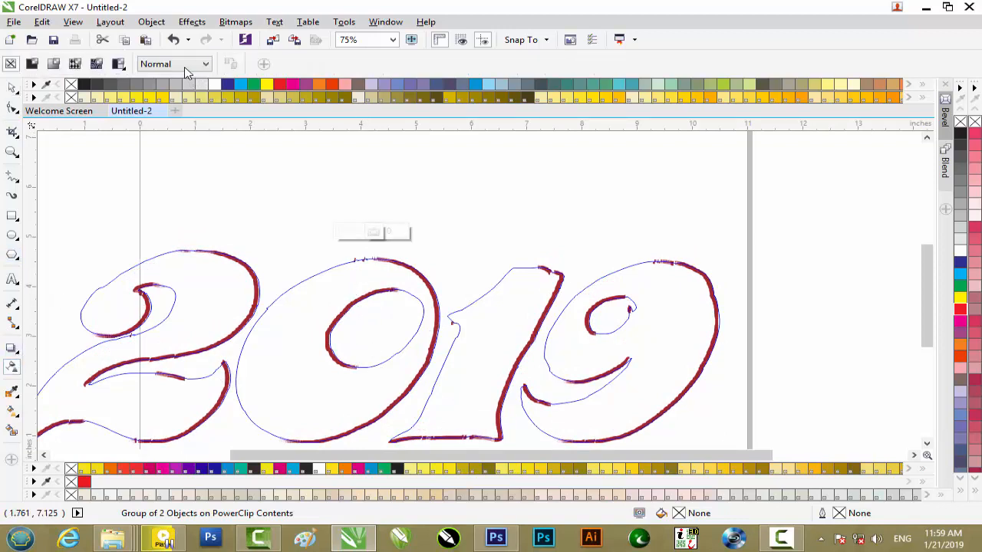
left_click(184, 67)
left_click(175, 129)
left_click(374, 231)
left_click(474, 220)
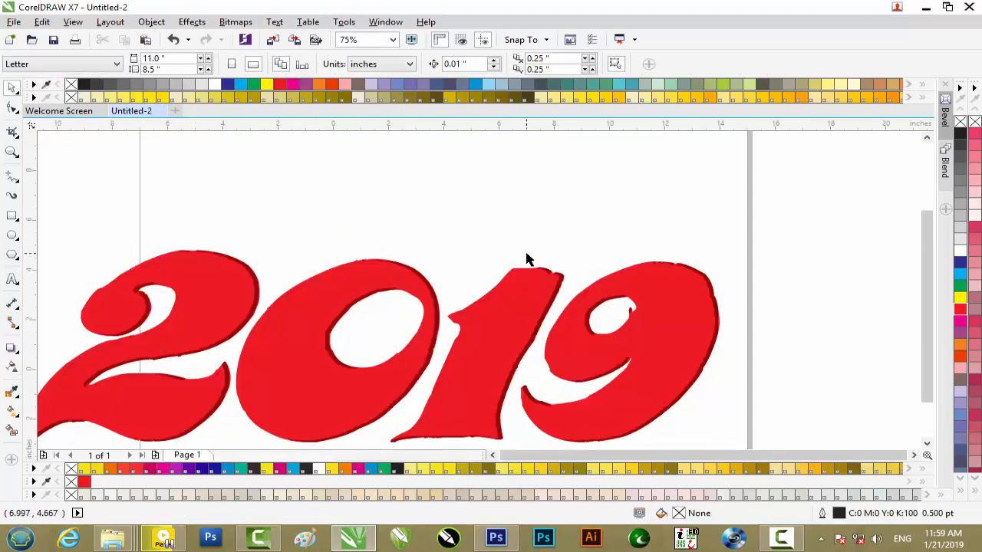
Step: Inspect the dark bevel edges of the clipped 2019 text up close and from a distance
scroll(526, 259, "down", 1)
scroll(537, 269, "up", 2)
scroll(547, 274, "down", 1)
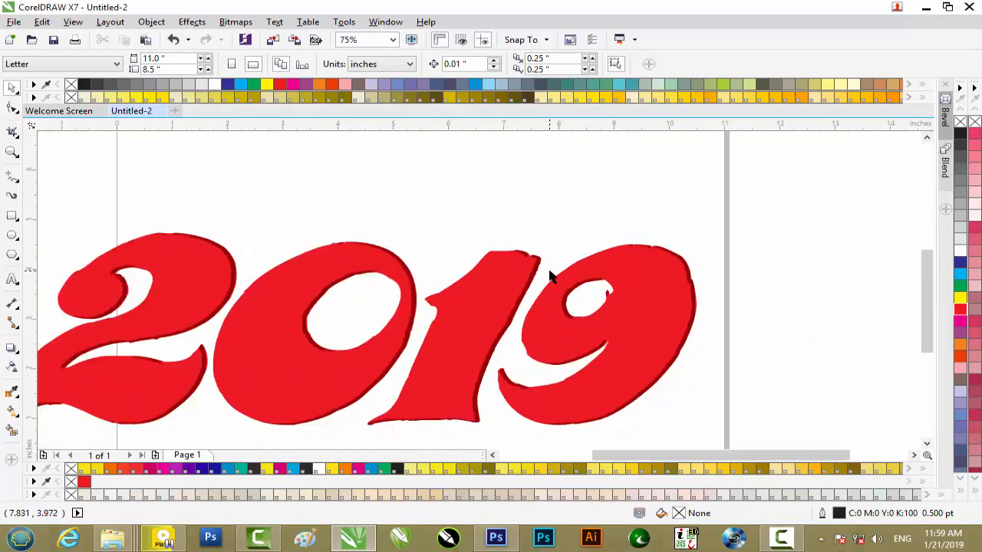
scroll(549, 276, "down", 1)
scroll(498, 279, "up", 3)
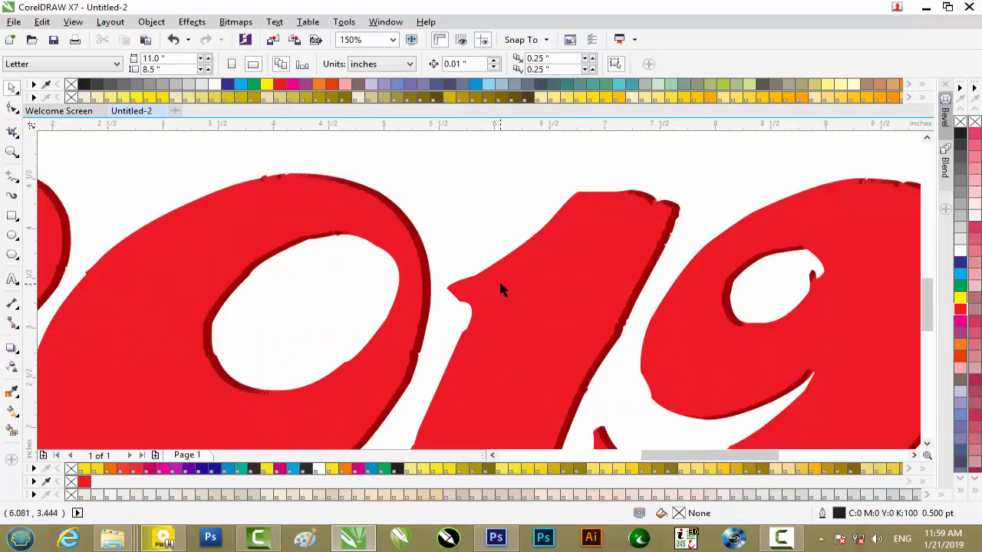
scroll(499, 280, "down", 2)
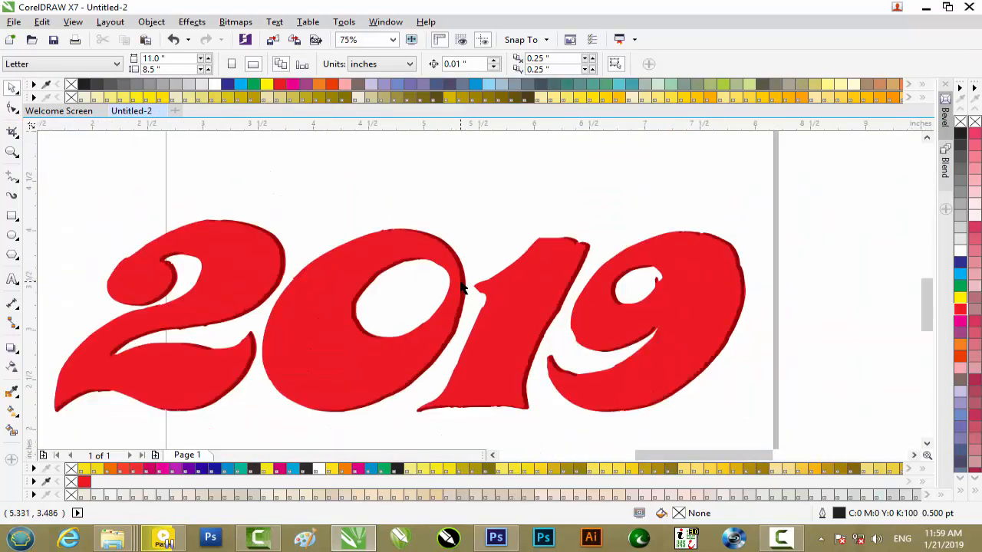
scroll(461, 285, "up", 1)
scroll(461, 285, "down", 1)
scroll(461, 284, "down", 1)
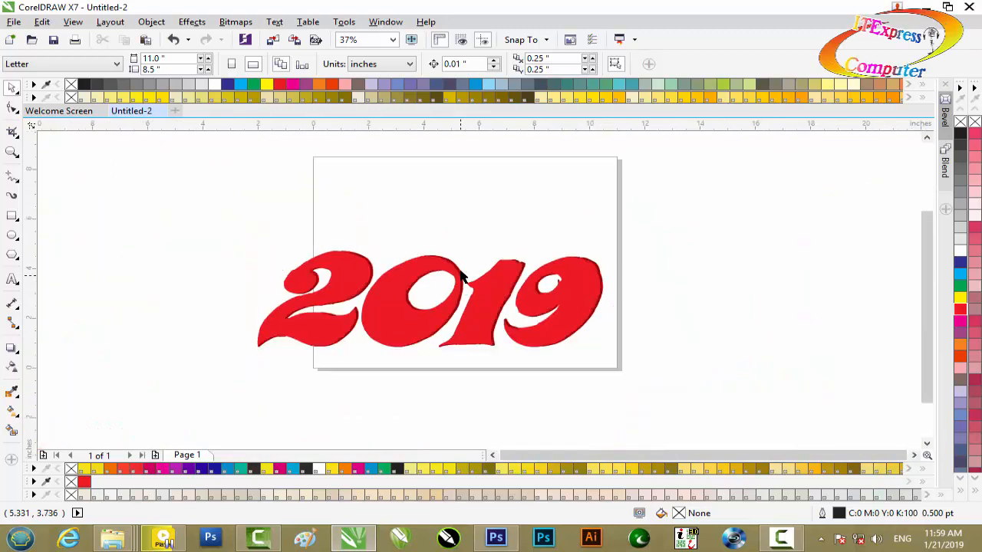
Step: Reopen the 2019 text's PowerClip contents and nudge the bevel group to X 4.258", Y 2.768"
left_click(460, 270)
scroll(439, 277, "up", 3)
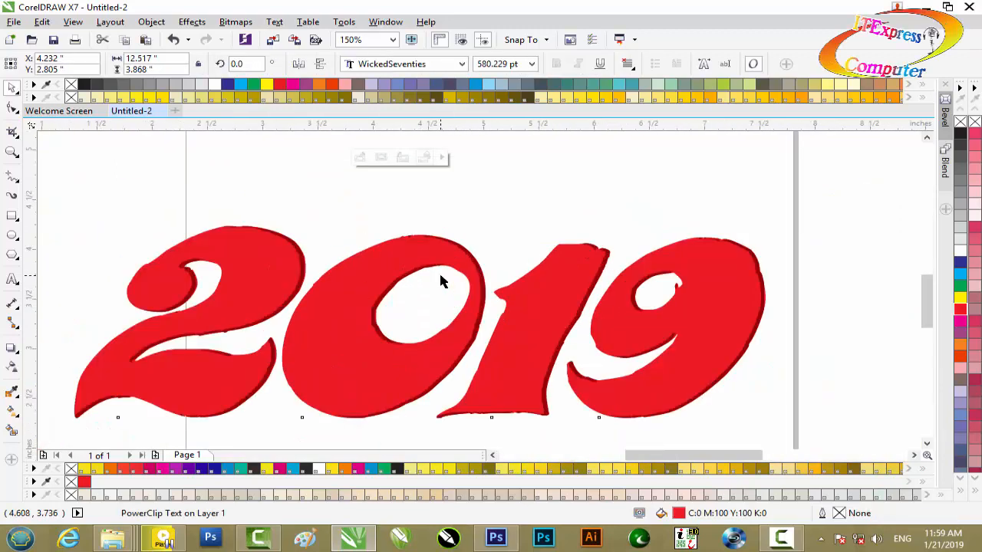
scroll(439, 277, "down", 2)
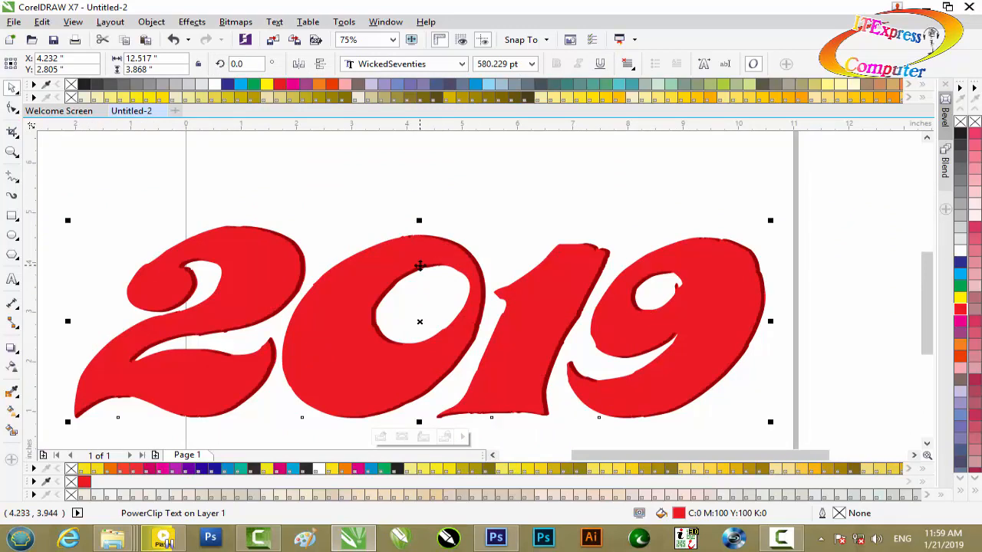
left_click(382, 436)
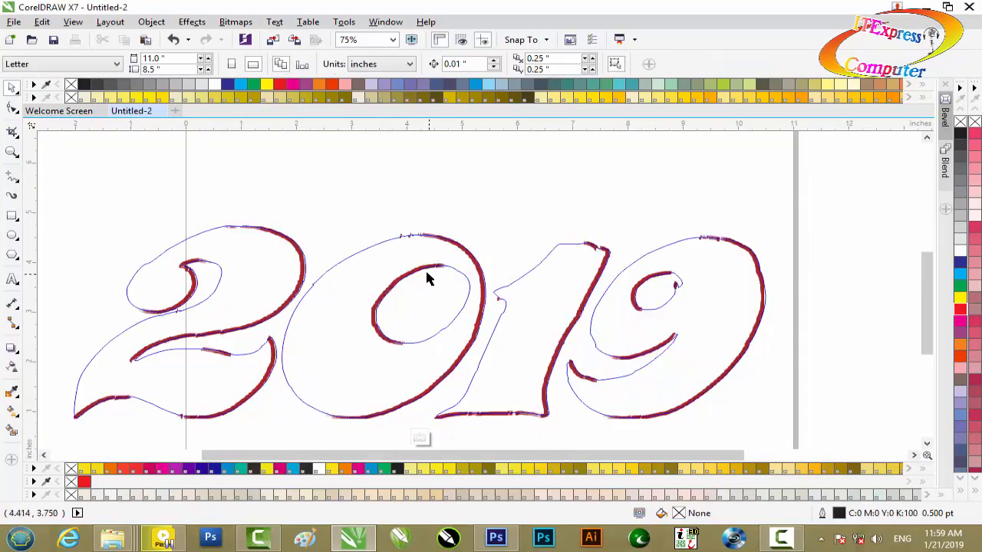
left_click(420, 270)
scroll(420, 267, "up", 1)
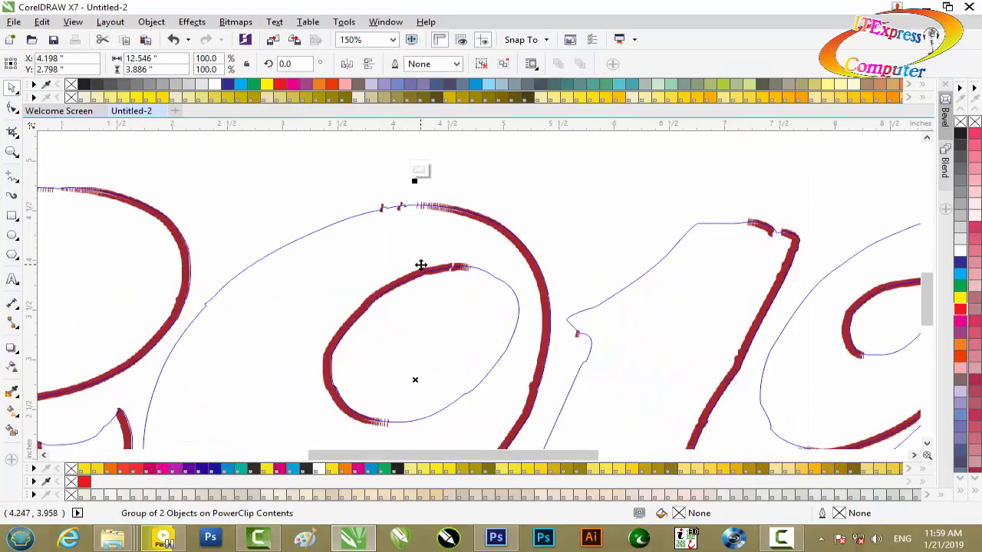
key("Right")
key("Right")
key("Right")
key("Right")
key("Right")
key("Right")
key("Right")
key("Right")
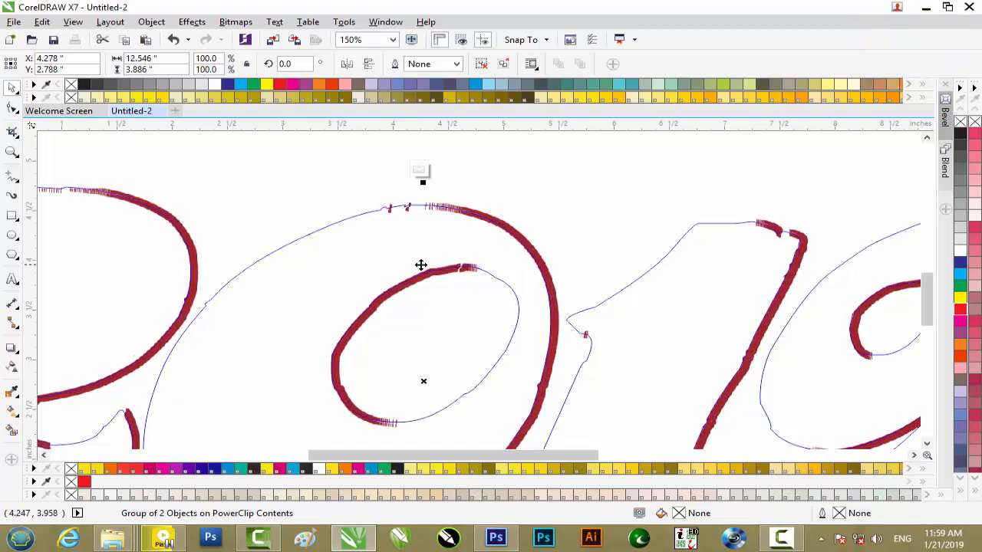
key("Up")
key("Up")
key("Up")
key("Up")
key("Up")
key("Up")
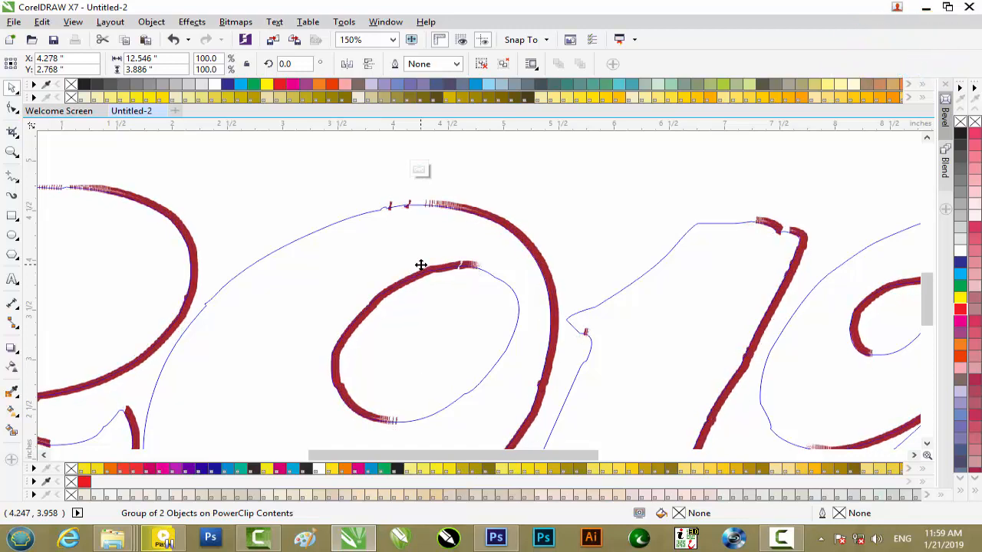
key("Right")
key("Right")
key("Right")
key("Right")
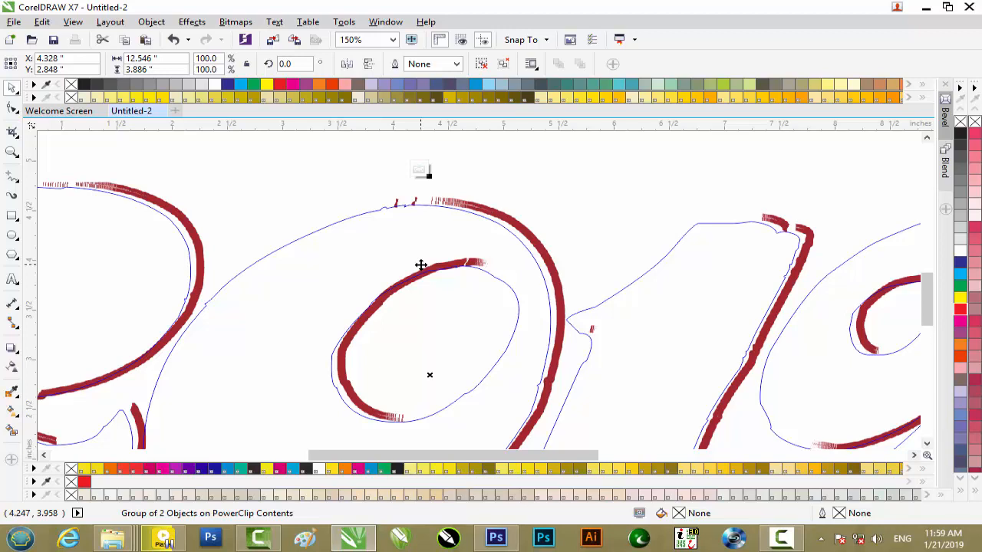
key("Down")
key("Down")
key("Down")
key("Down")
key("Down")
key("Down")
key("Left")
key("Left")
key("Left")
key("Down")
key("Down")
key("Down")
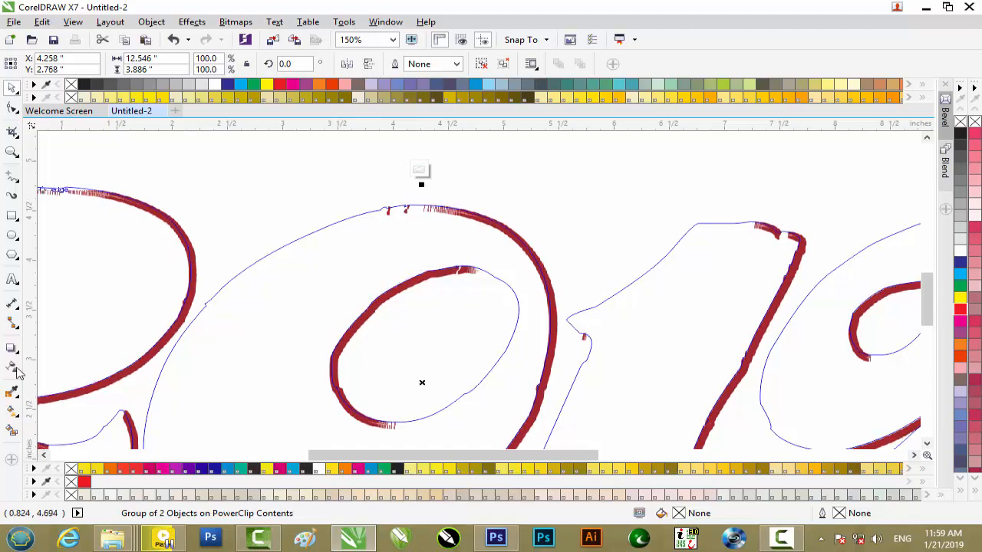
Step: Choose the Multiply merge mode for the repositioned bevel group and finish editing the PowerClip
left_click(12, 367)
left_click(204, 64)
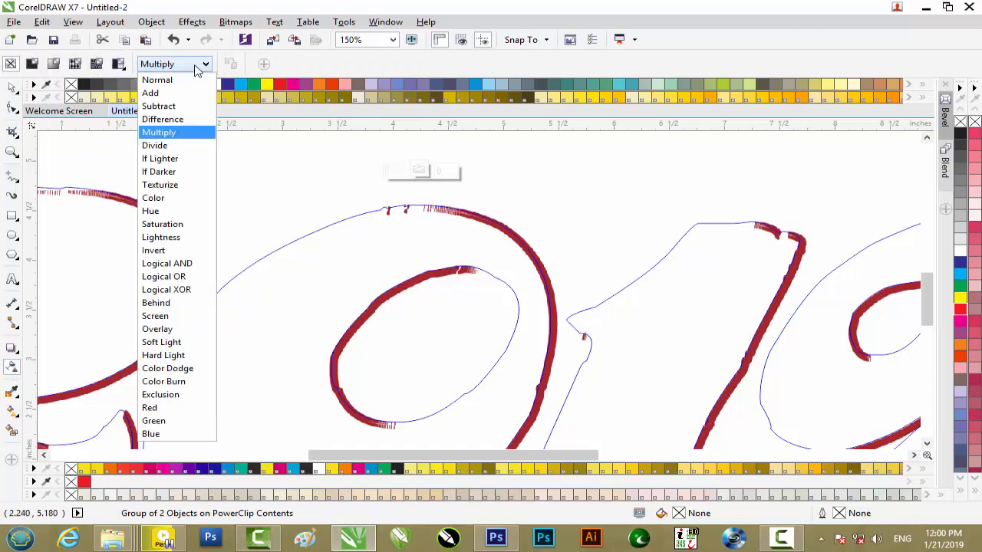
left_click(167, 132)
left_click(420, 166)
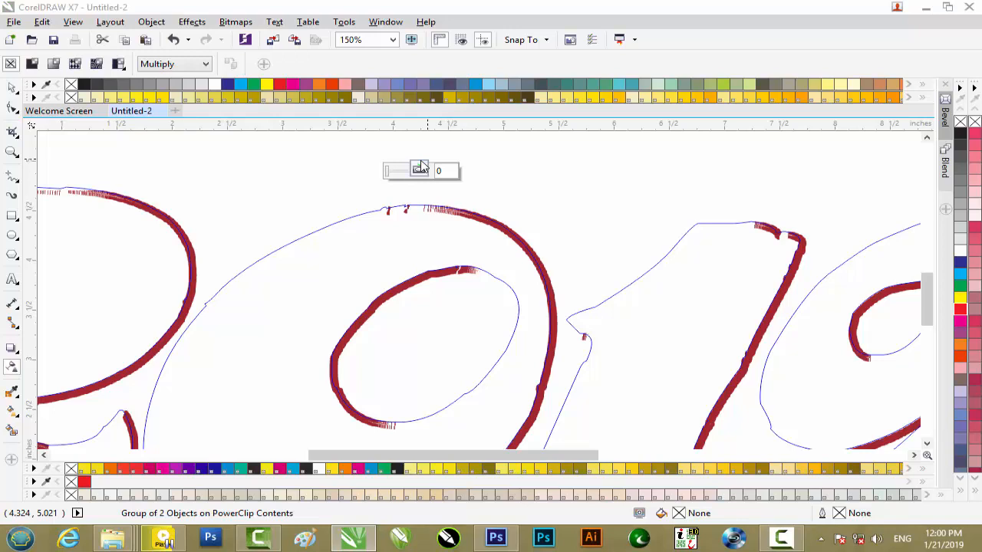
left_click(535, 181)
Step: Examine the finished bevel effect on the 2019 text at several zoom levels
scroll(536, 181, "down", 1)
scroll(536, 187, "down", 1)
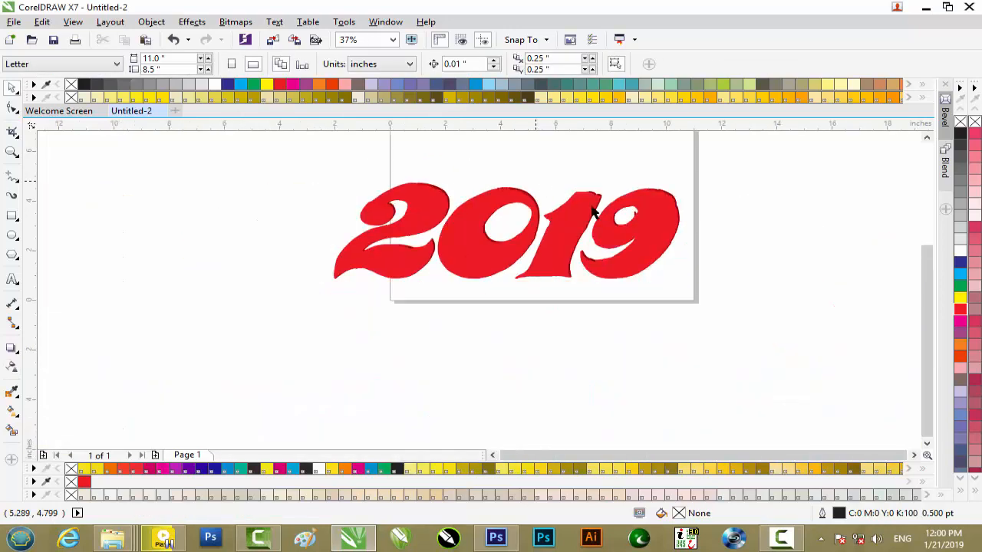
scroll(686, 222, "up", 2)
scroll(685, 222, "down", 1)
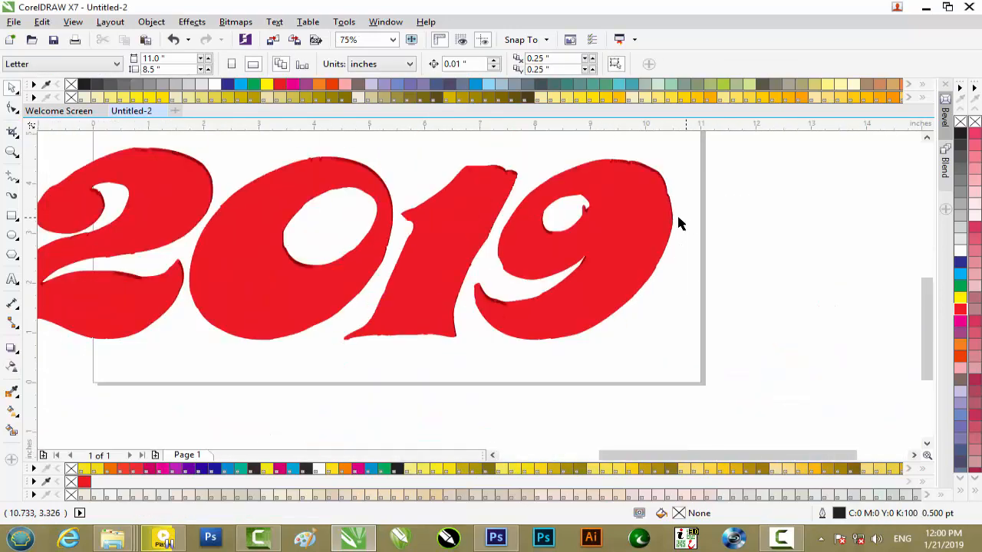
scroll(491, 252, "down", 1)
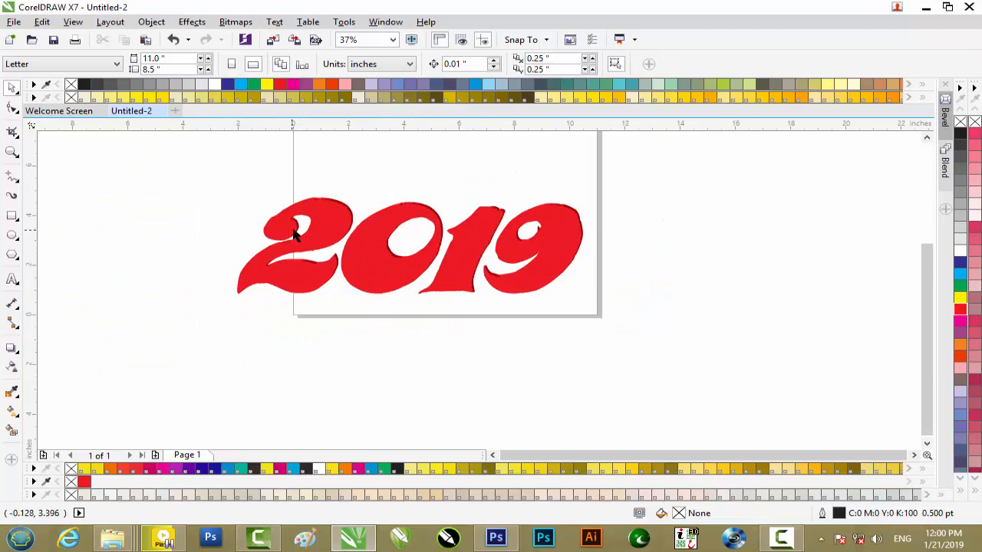
scroll(299, 232, "up", 1)
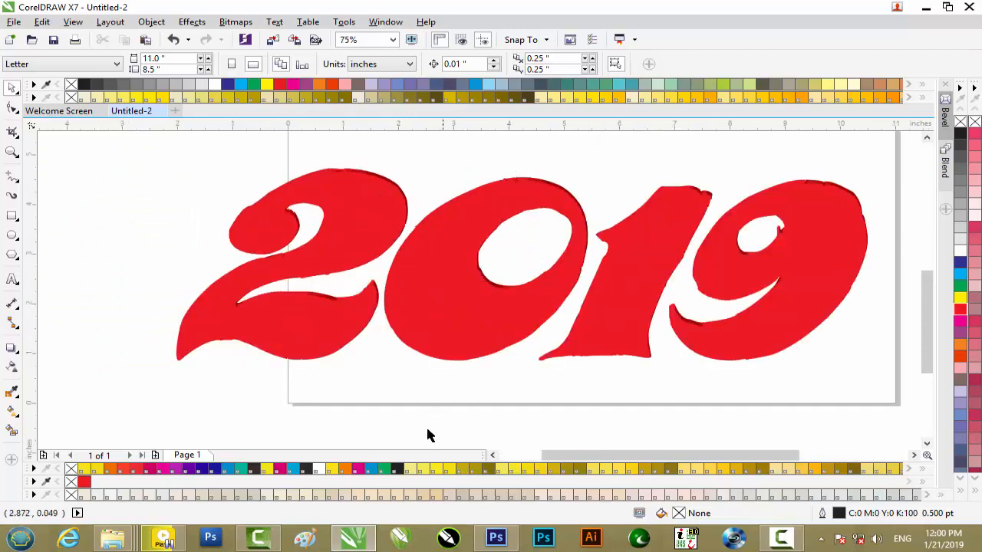
Step: Switch to Photoshop to view the Inner Bevel layers, return to the 2019 text in CorelDRAW, and minimize it to the desktop
left_click(523, 524)
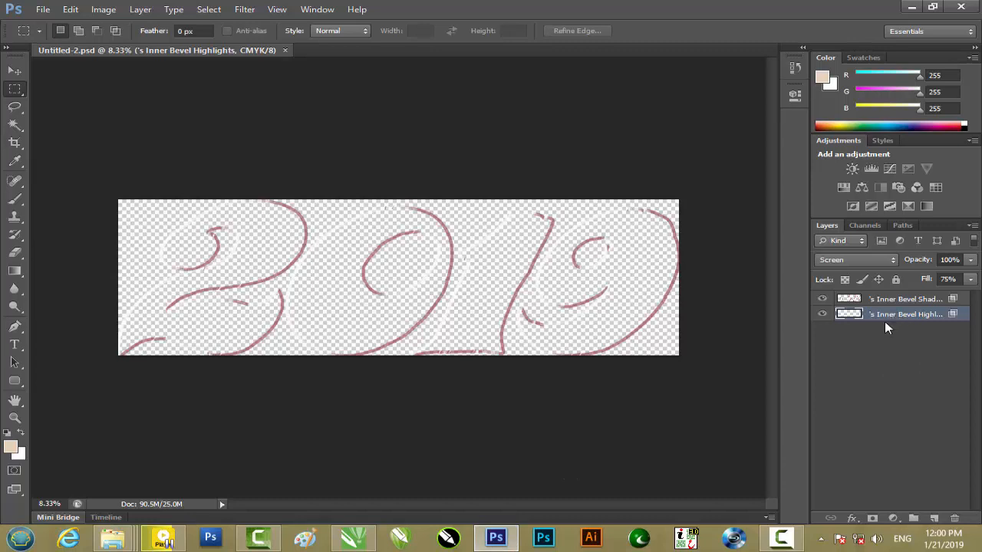
left_click(911, 8)
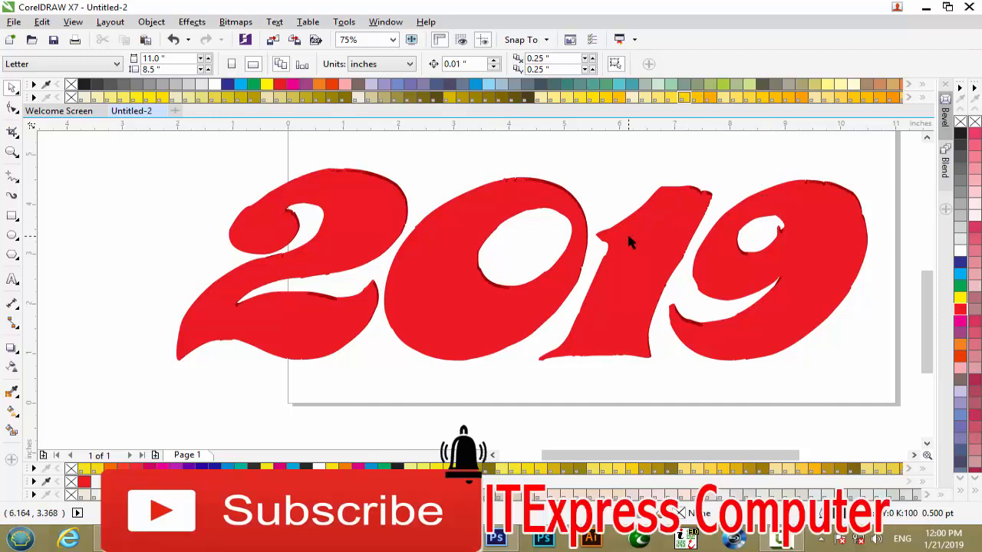
scroll(627, 241, "down", 2)
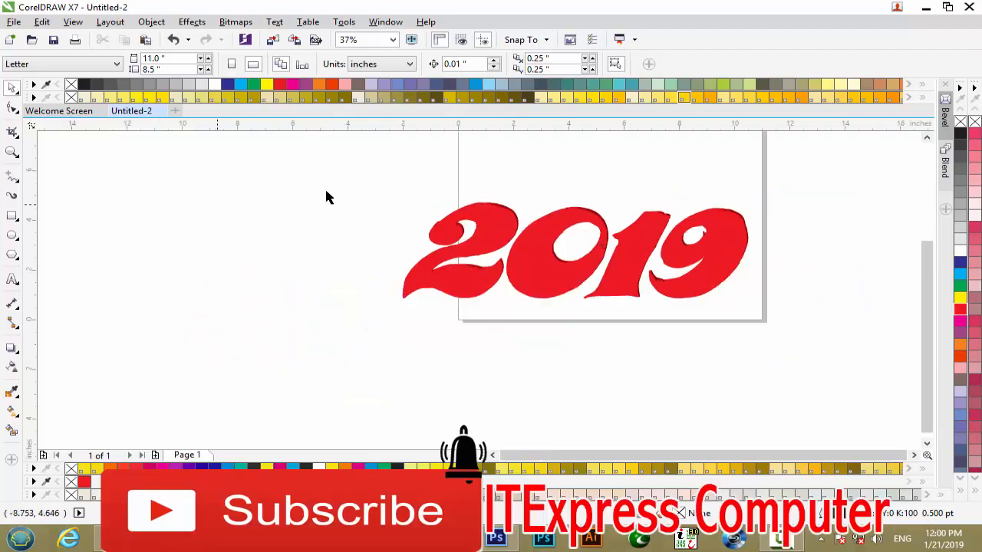
left_click(926, 7)
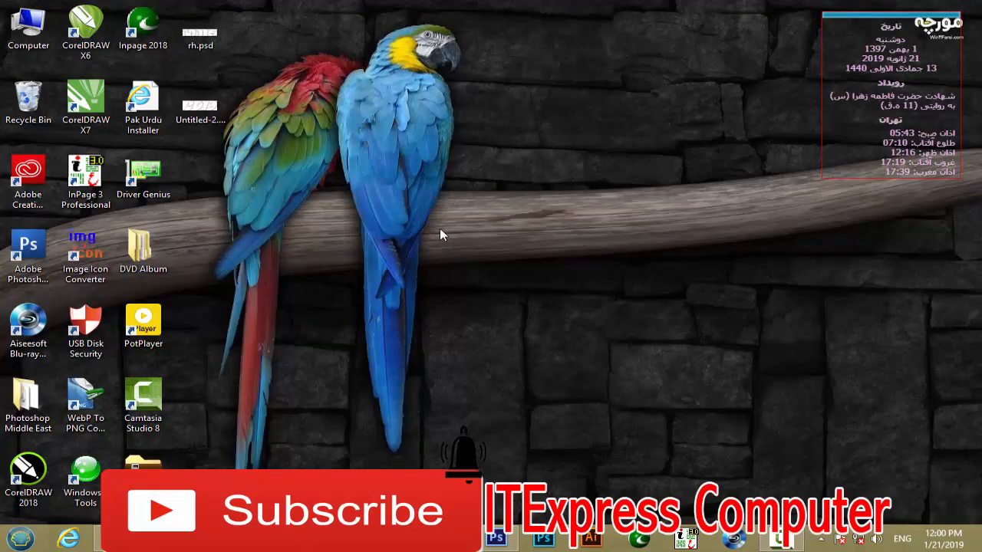